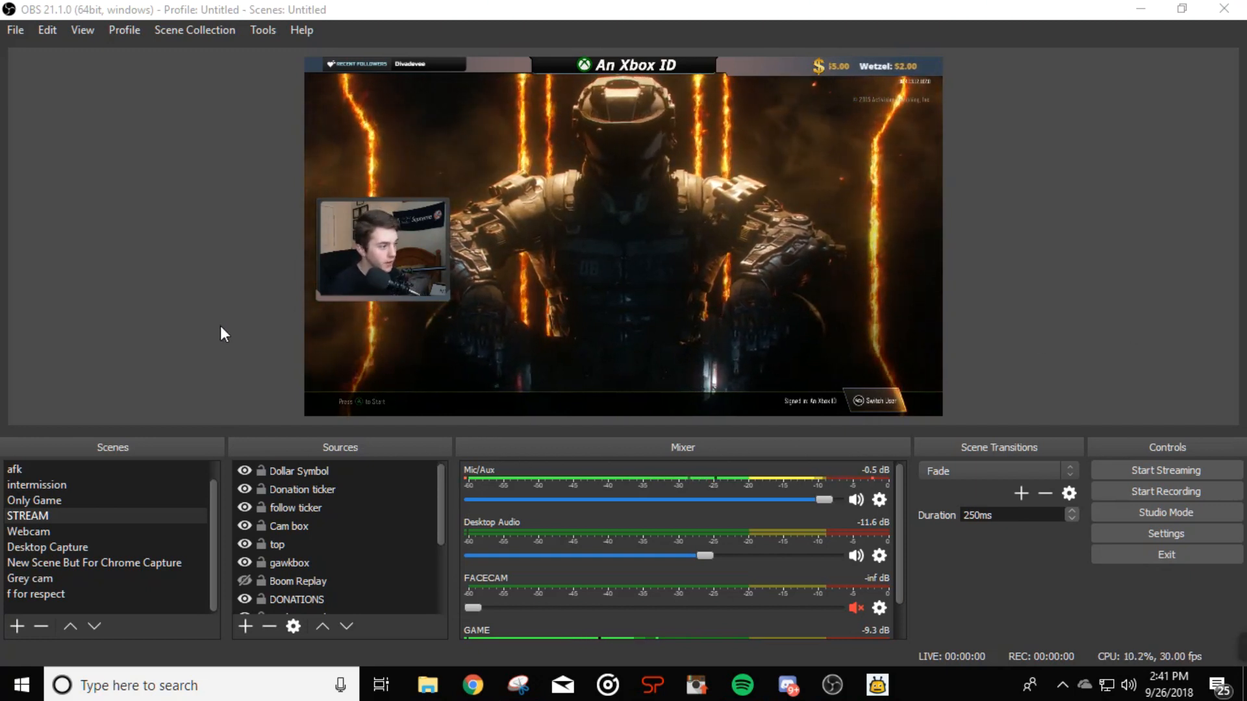
Step: Preview the Webcam, Desktop Capture and New Scene But For Chrome Capture scenes, and return to the STREAM scene
click(133, 500)
click(134, 520)
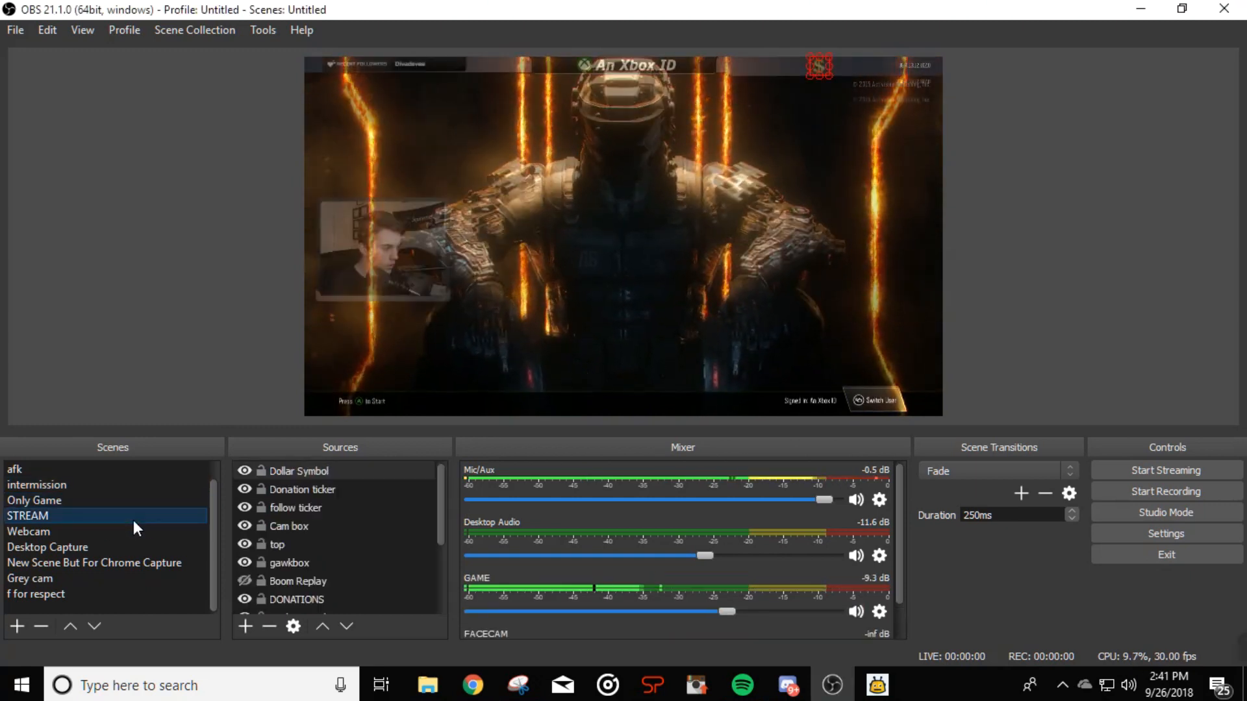
click(126, 530)
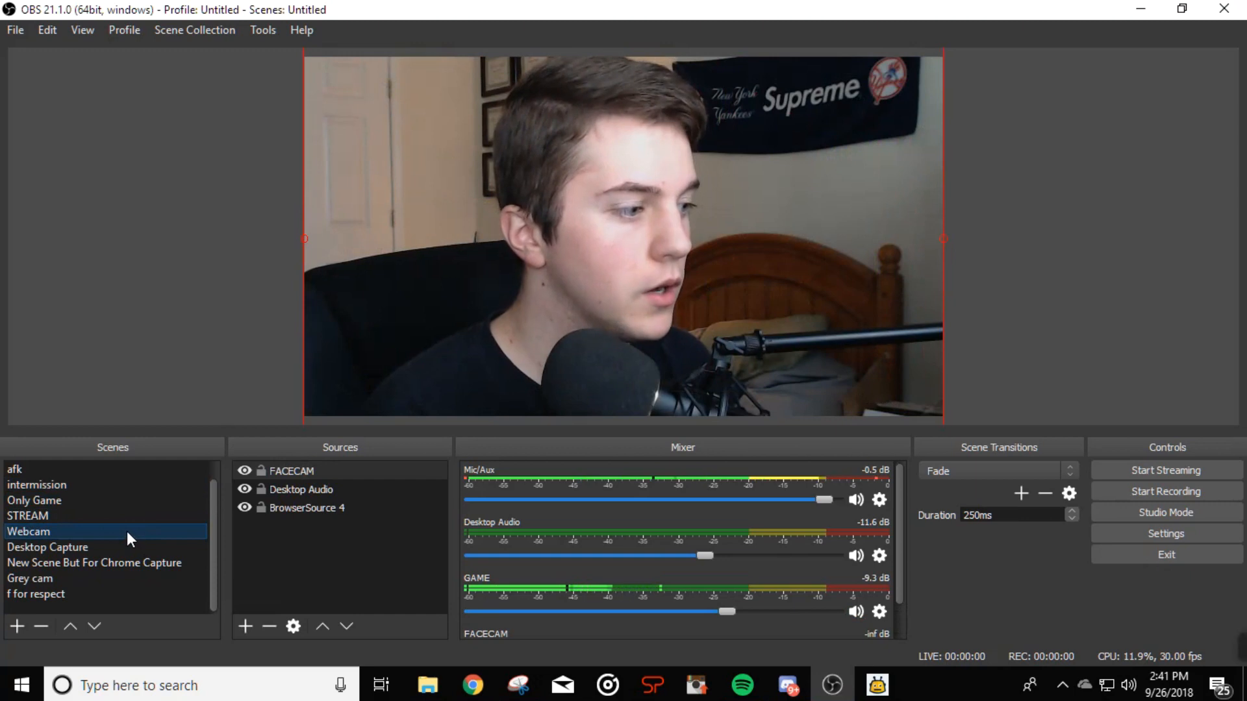
click(120, 543)
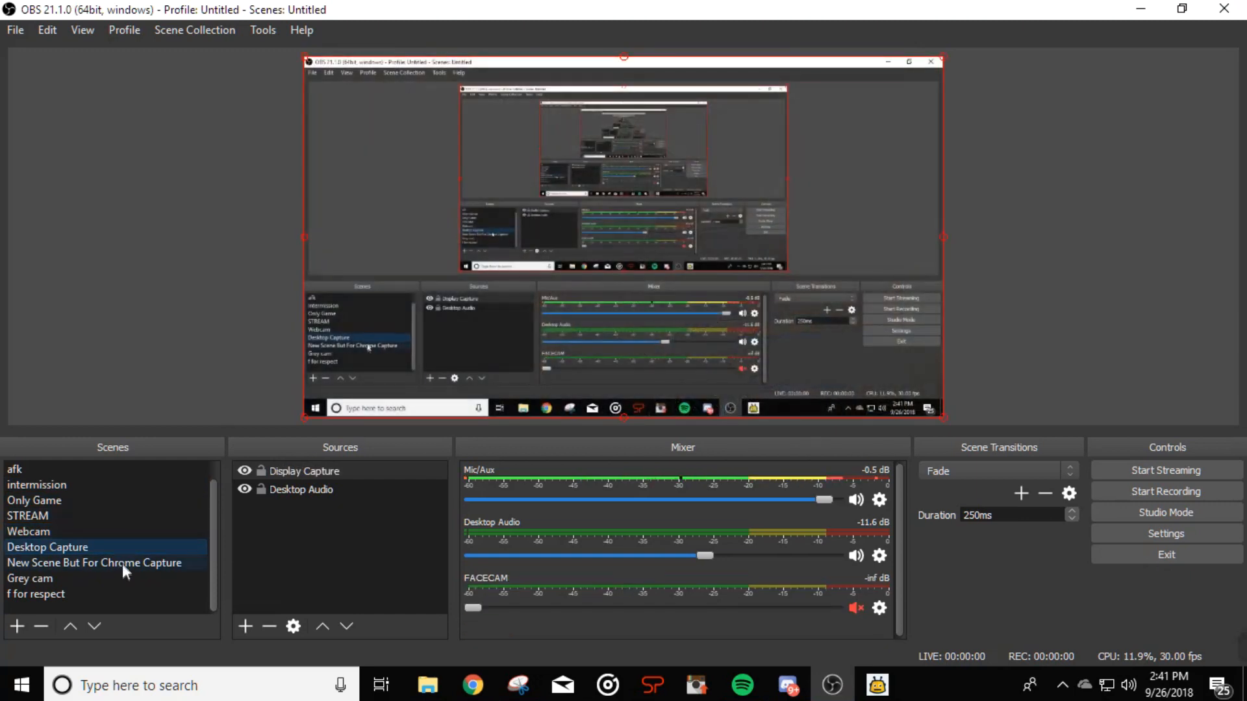
click(122, 563)
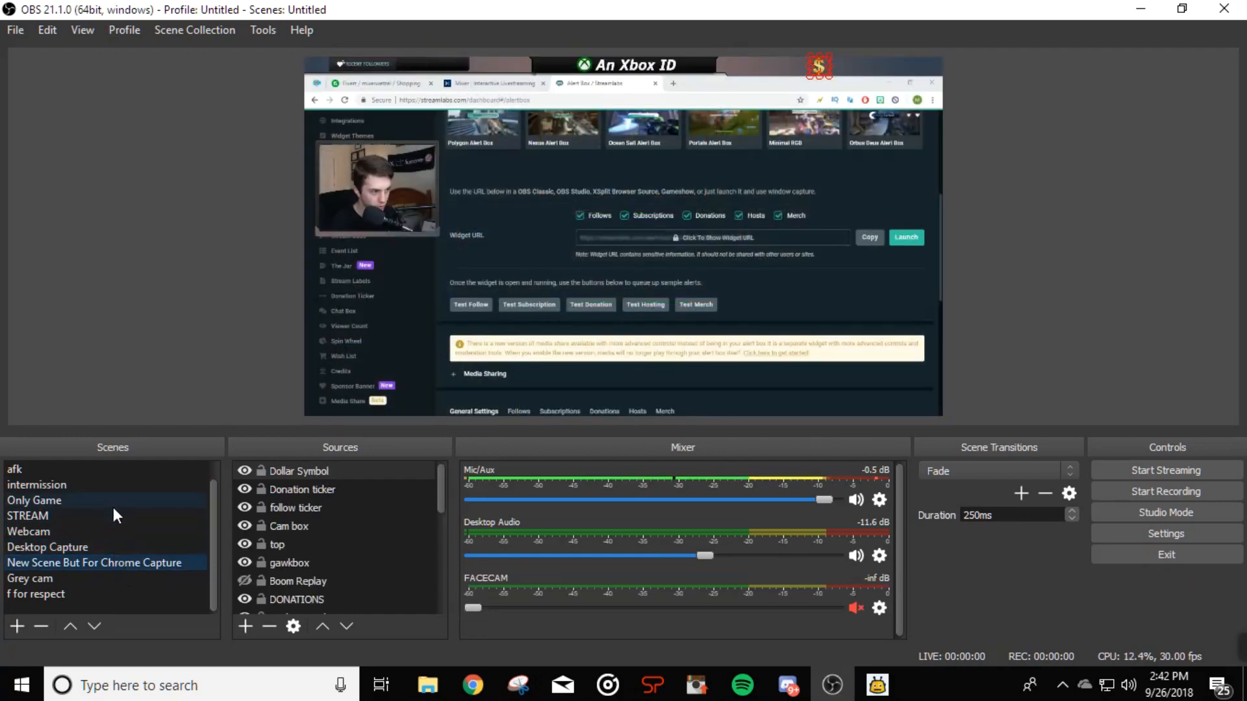
click(108, 527)
click(108, 516)
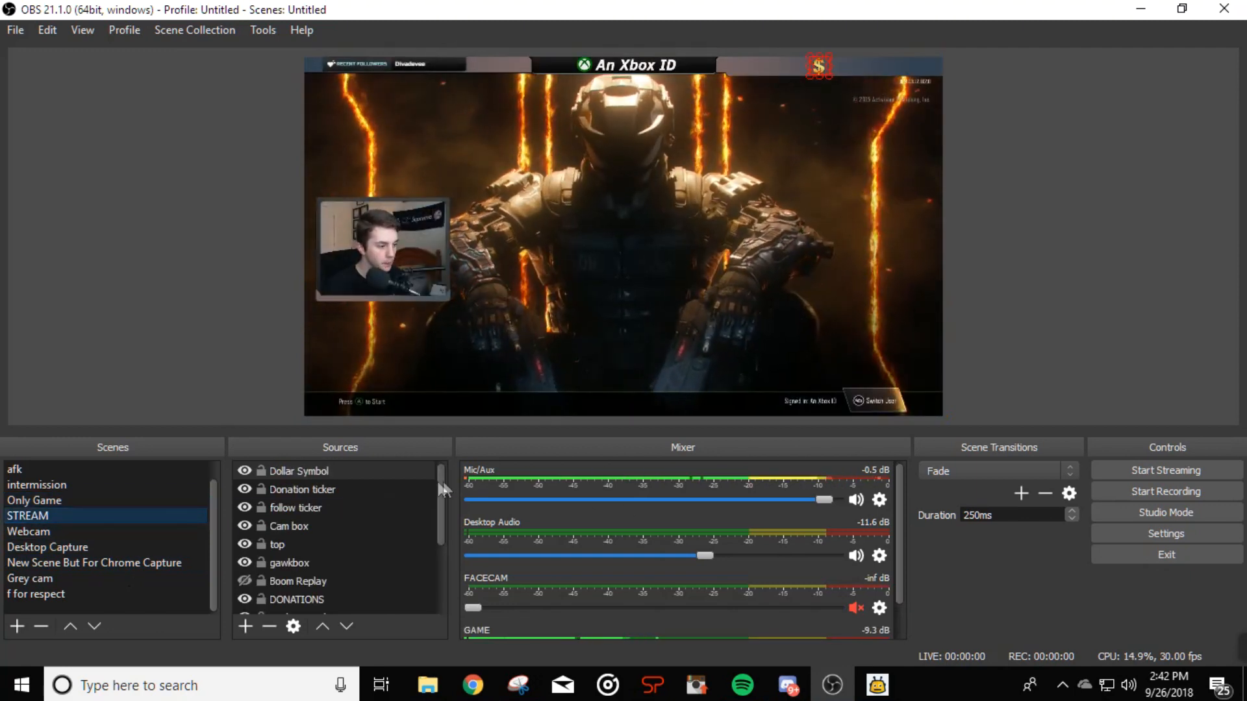
Step: Examine the STREAM scene's layers, including the game capture, the dollar symbol and the donation ticker
mouse_move(444, 489)
mouse_down()
mouse_move(444, 551)
mouse_move(443, 487)
mouse_up()
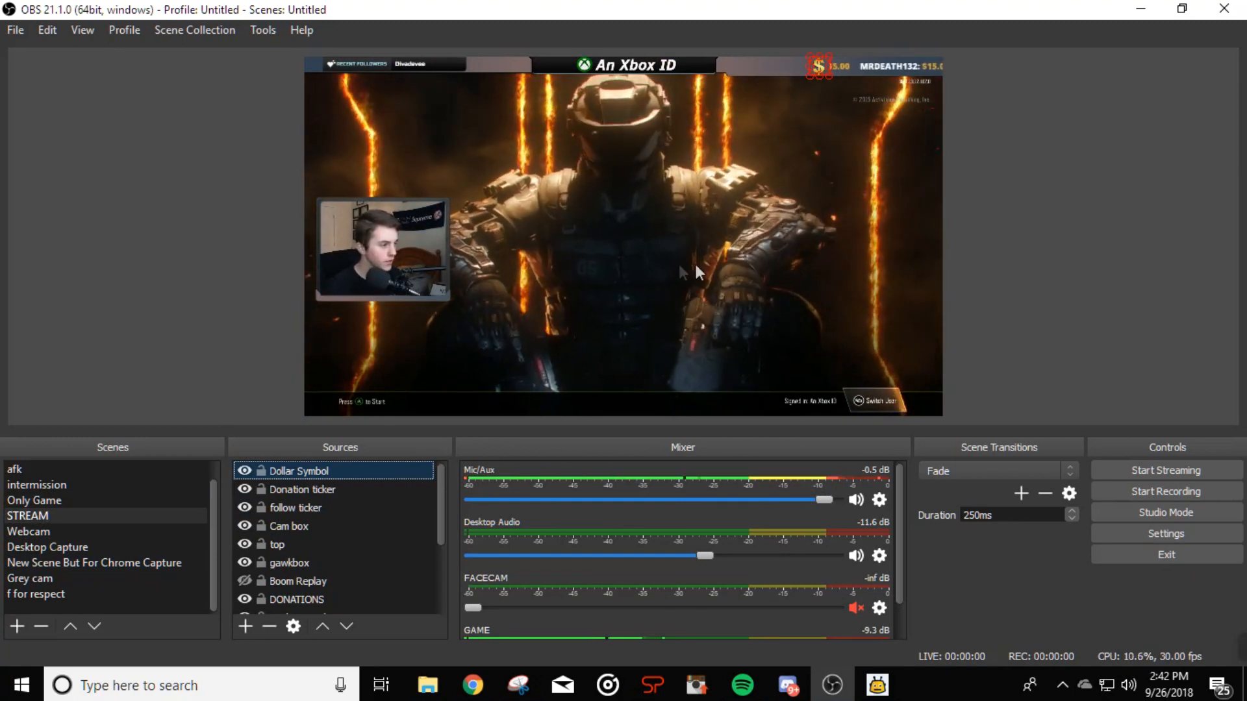
click(999, 190)
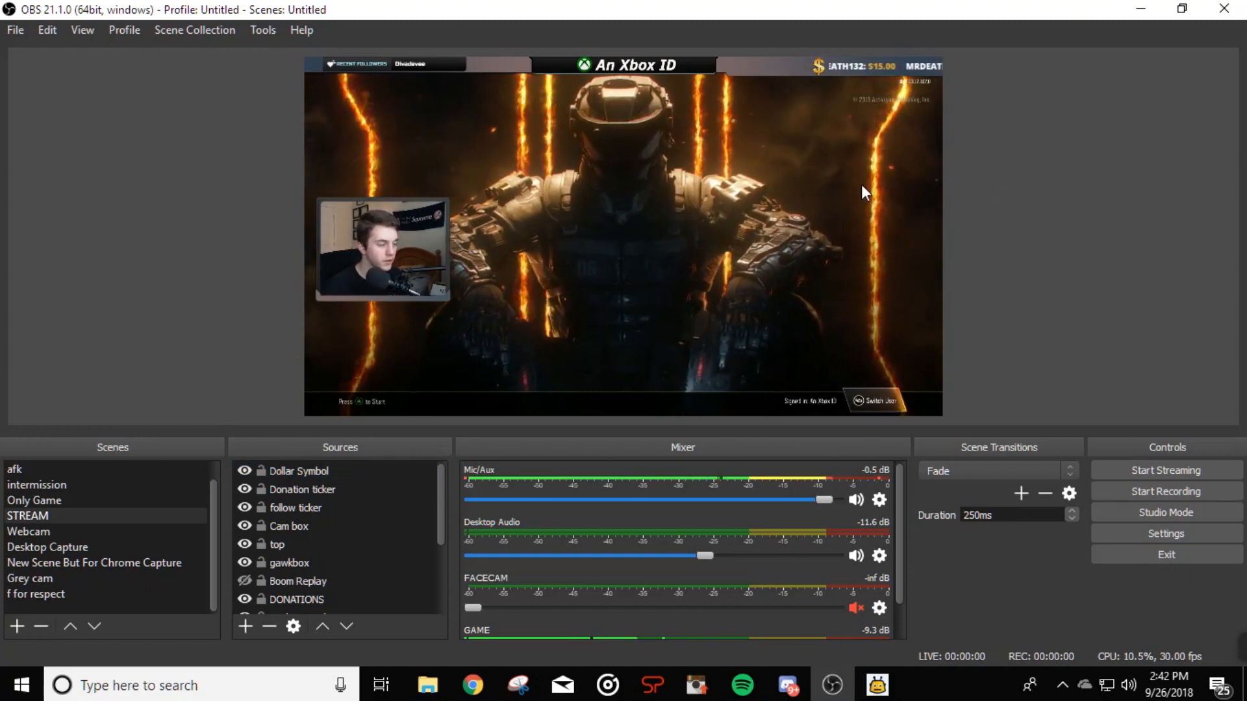
click(875, 193)
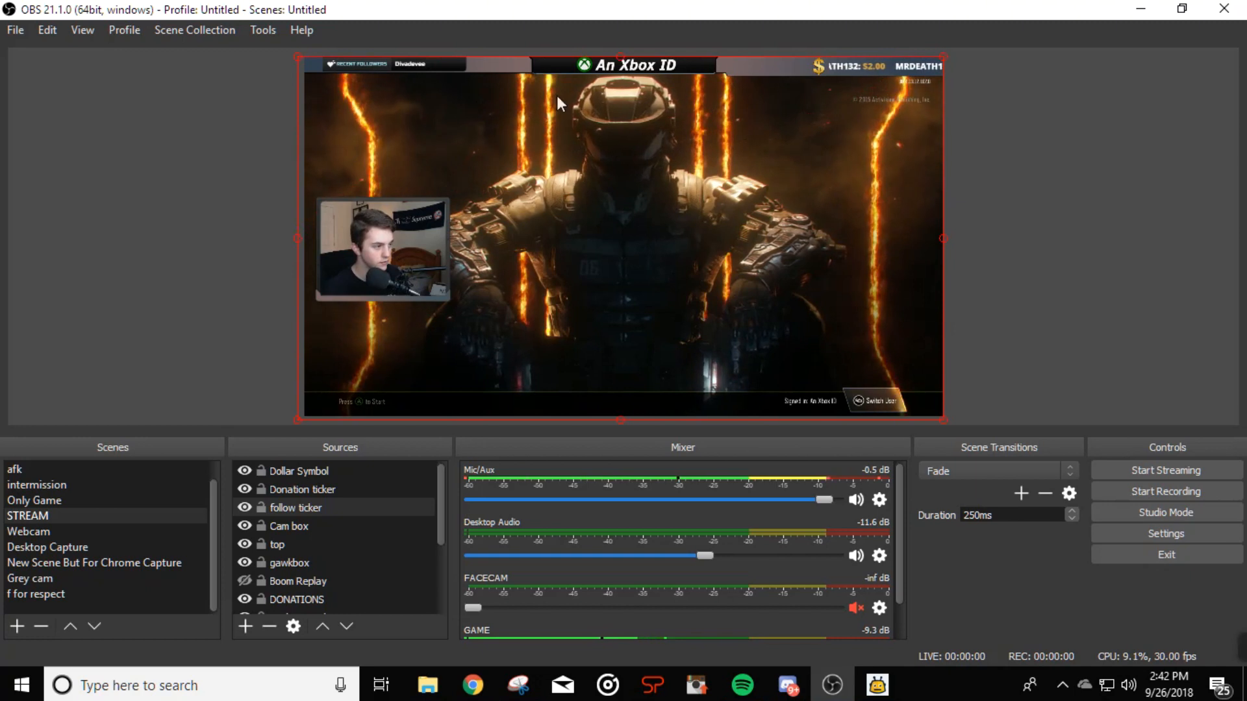
click(820, 61)
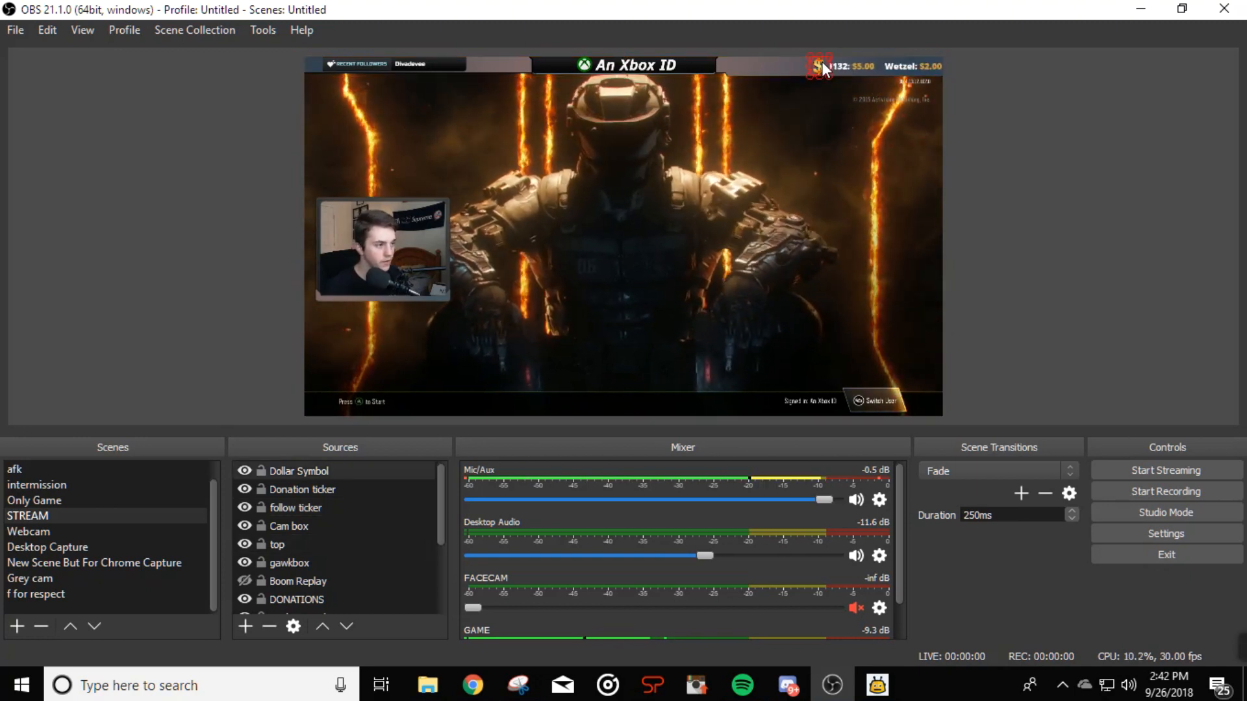
click(841, 65)
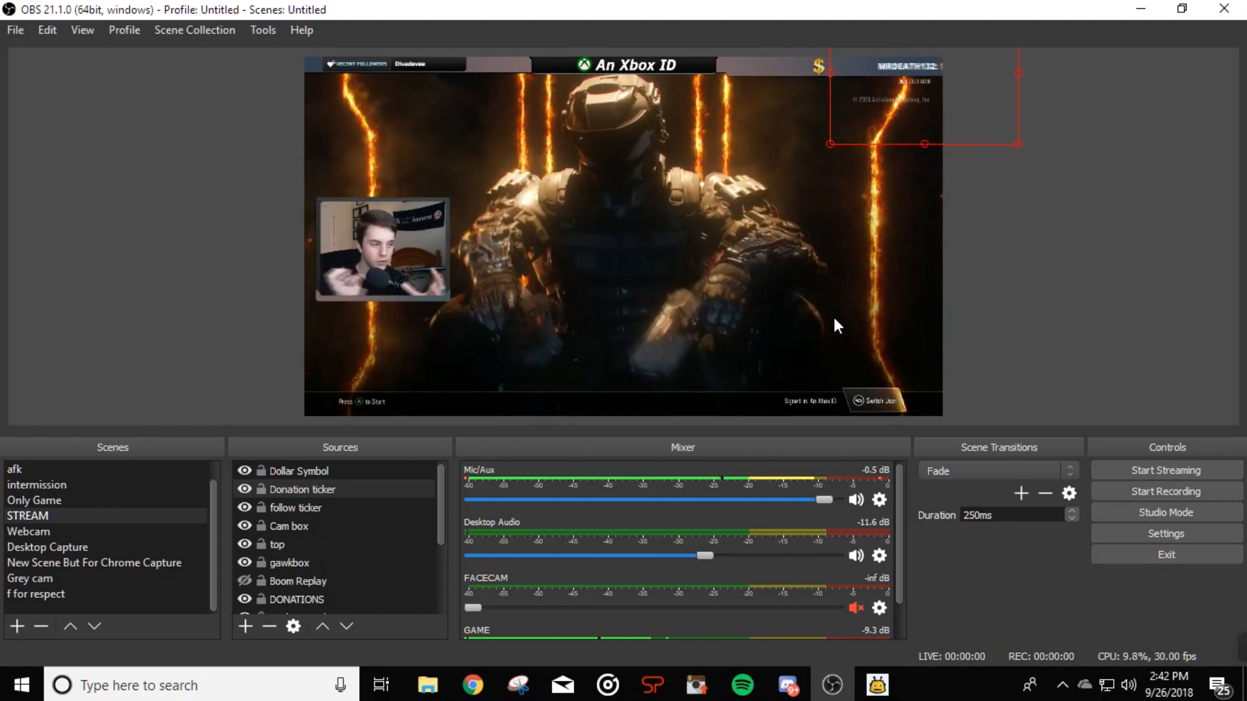
click(1087, 349)
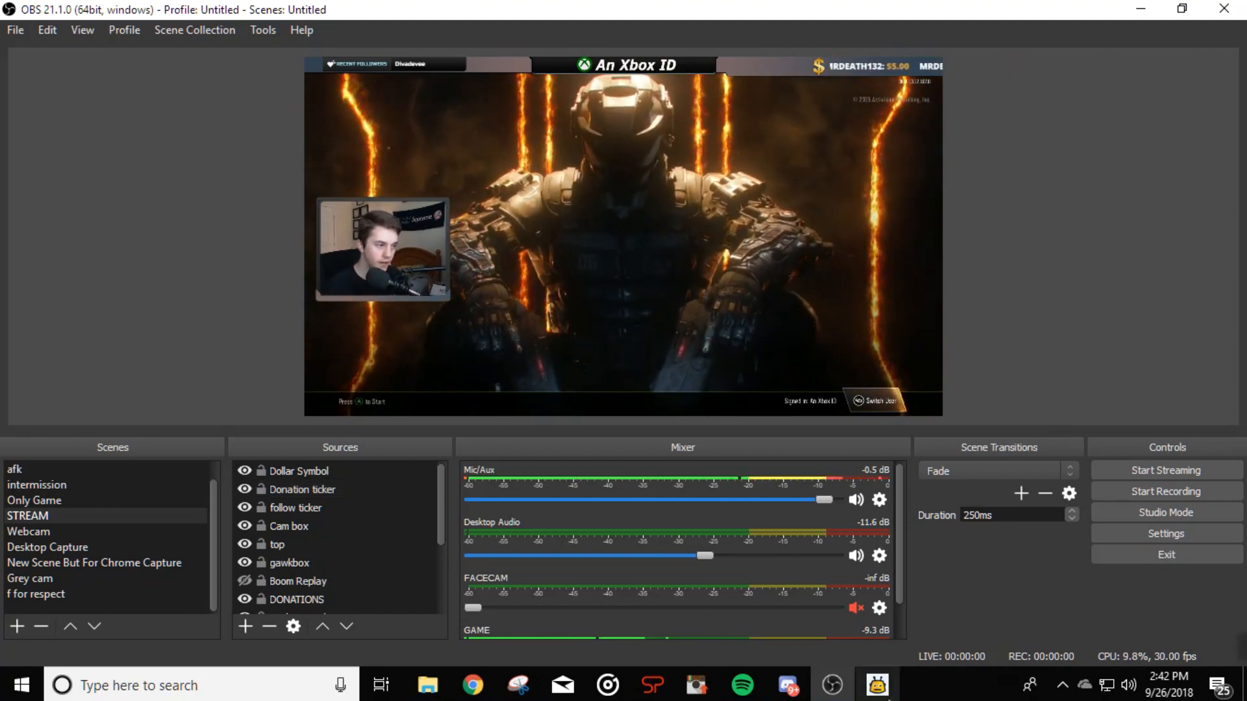
Step: Play the "Stop it, get some help" button in Firebot and return to OBS to watch it in the preview
click(876, 685)
click(344, 575)
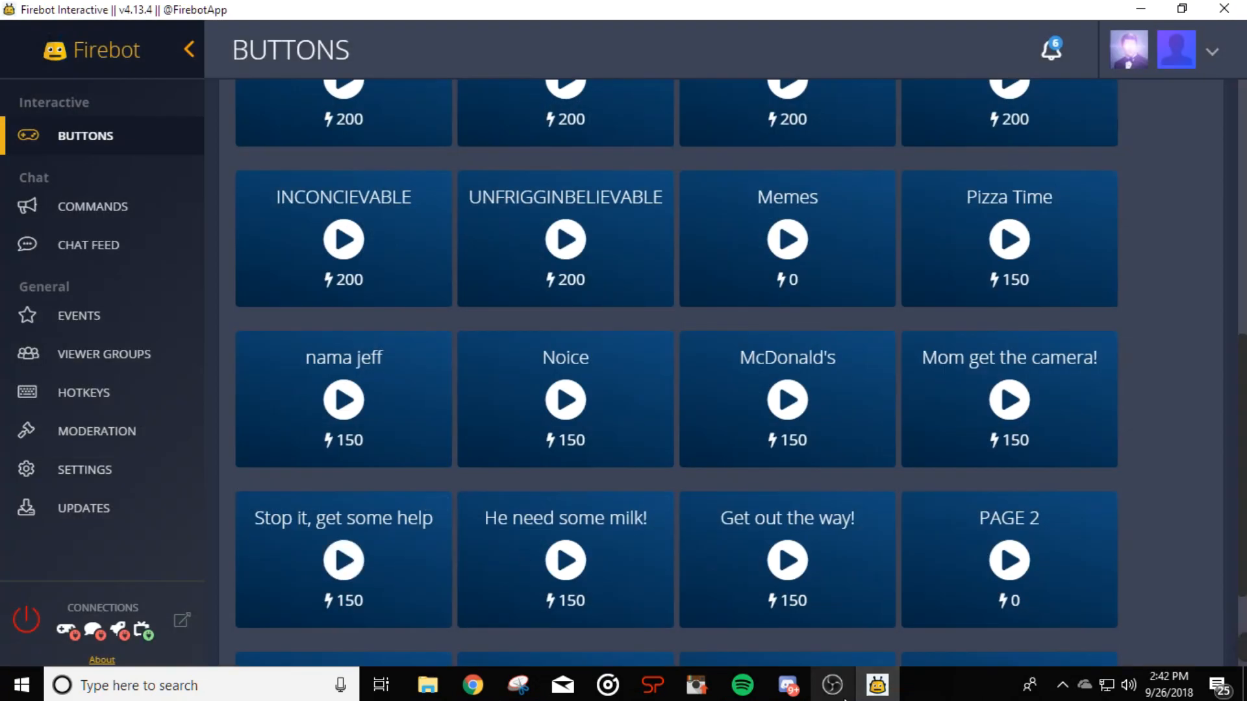
click(833, 685)
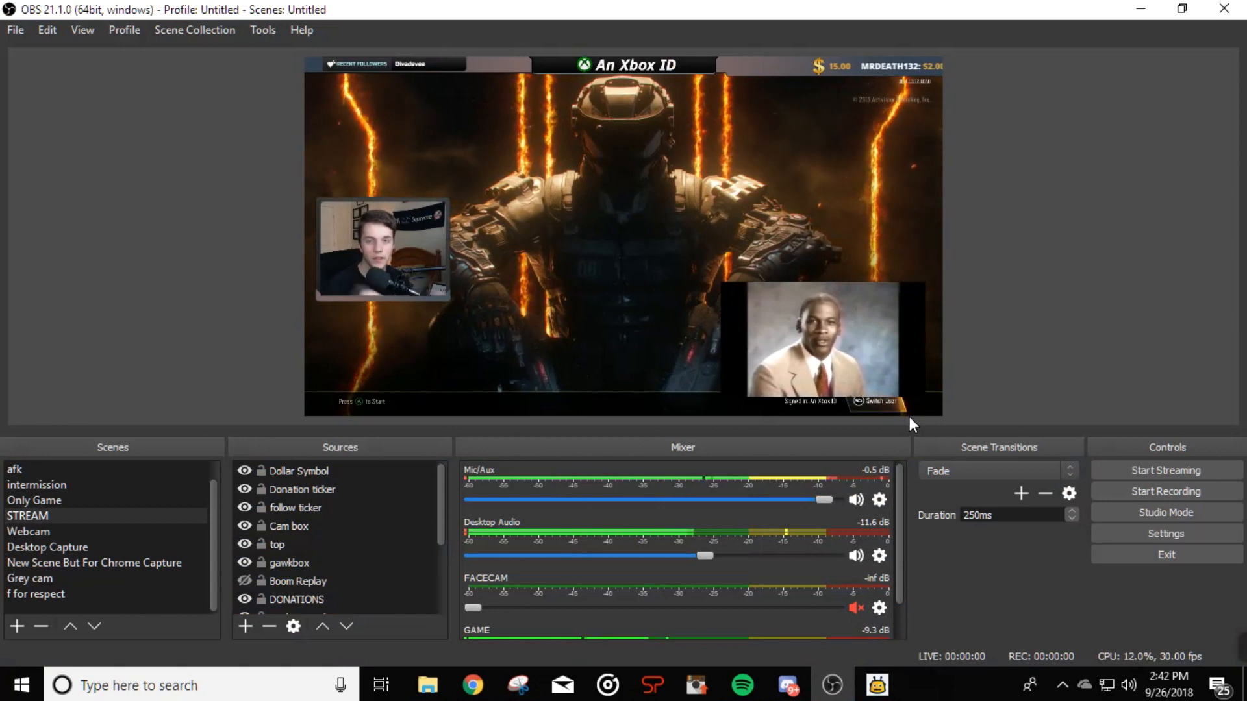
Step: Send a test follow alert from the Streamlabs Alert Box page in Chrome and return to OBS
click(473, 685)
click(348, 451)
click(833, 685)
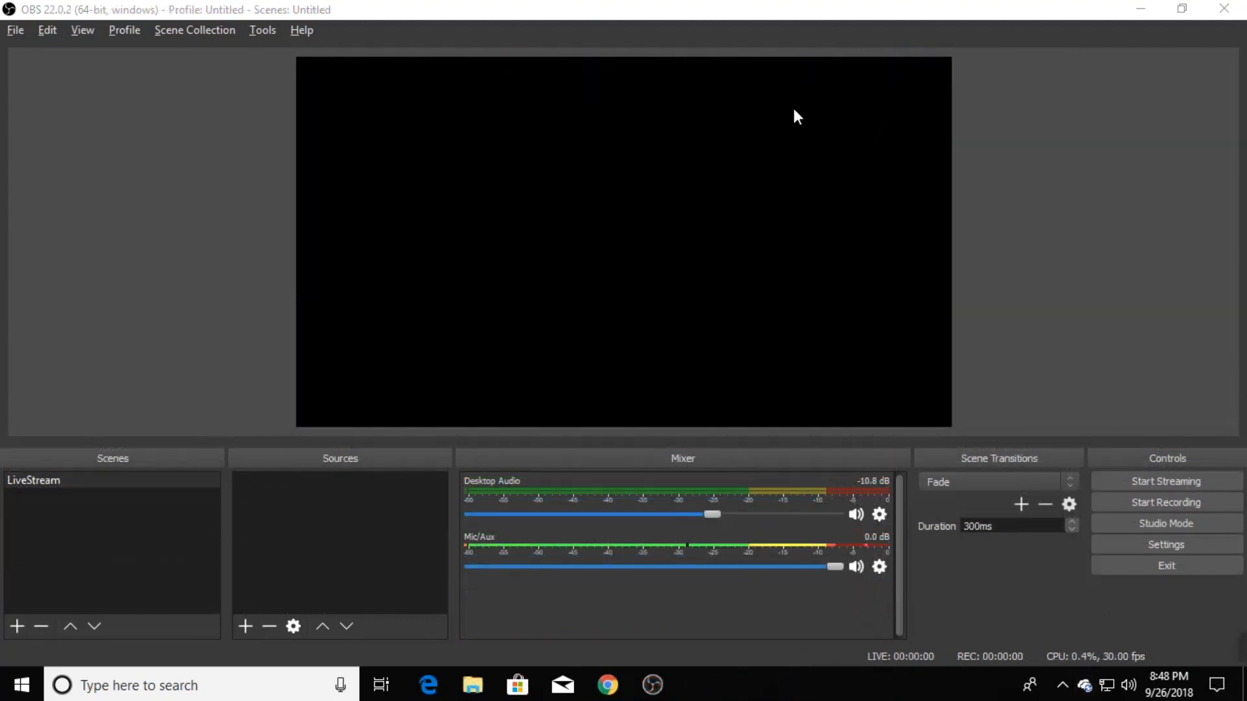
Step: Set the streaming service to Mixer.com - FTL in the stream settings, leaving the server on Auto (Recommended)
click(1243, 687)
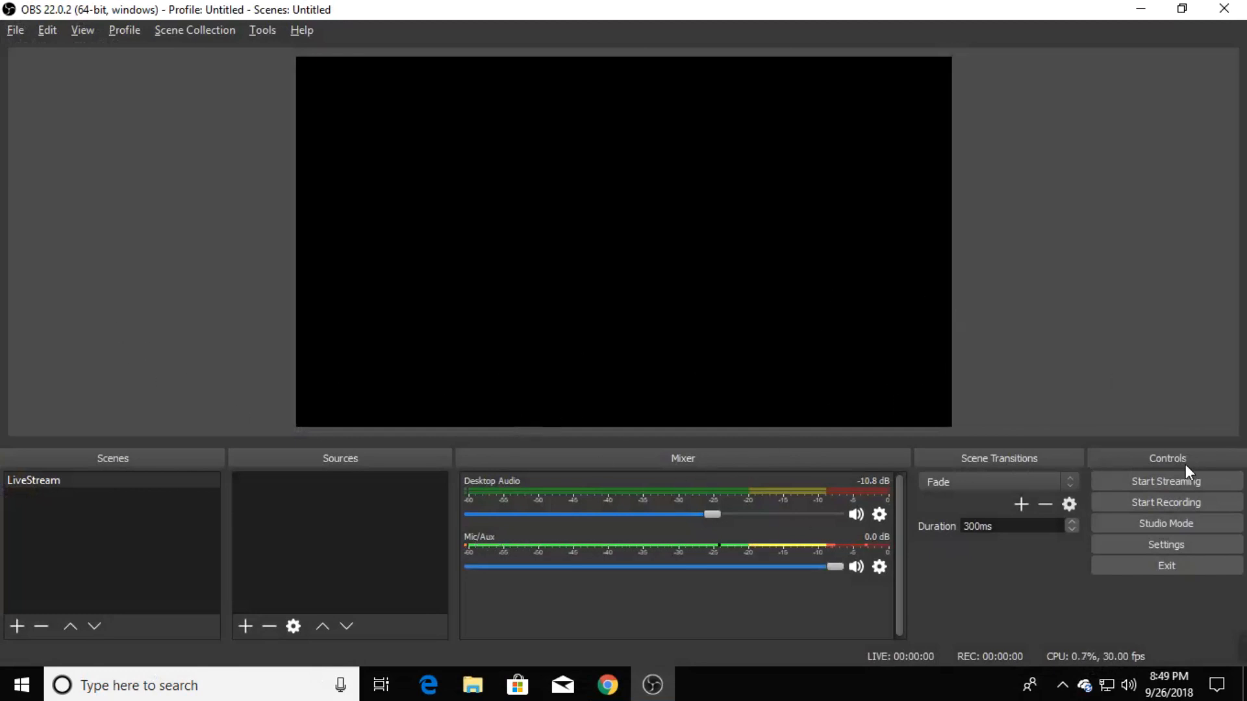
click(1173, 545)
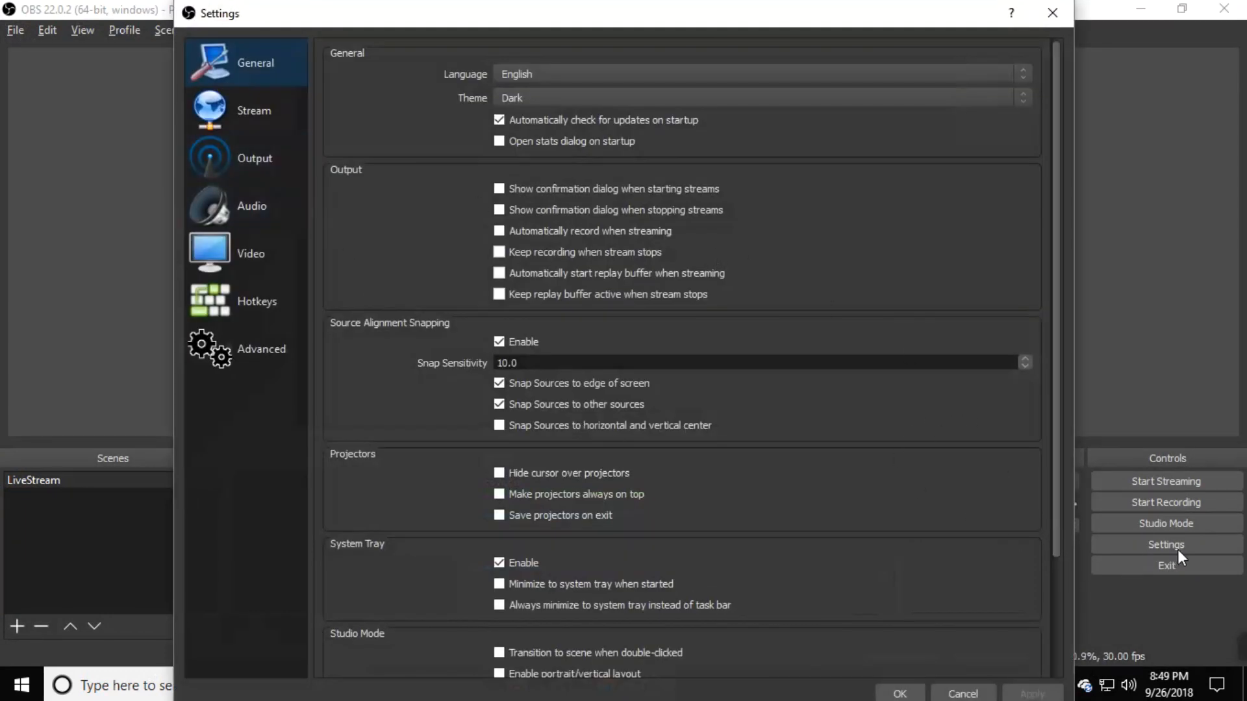
click(232, 114)
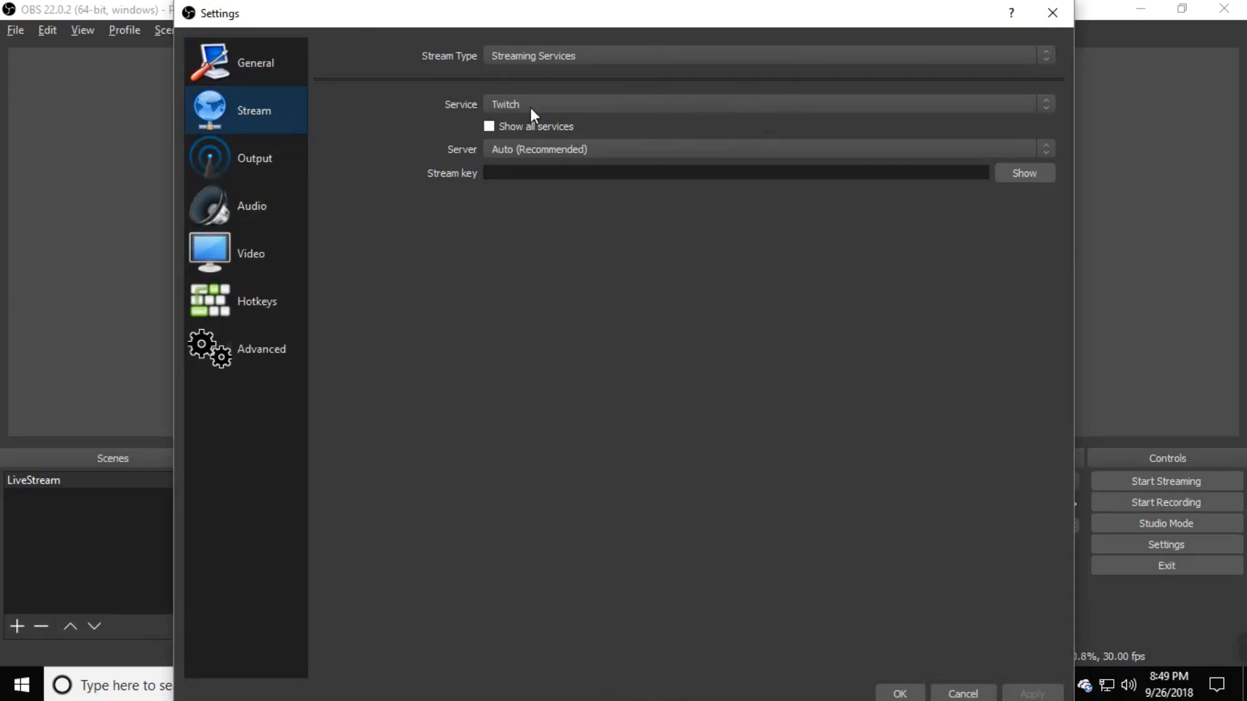
click(694, 108)
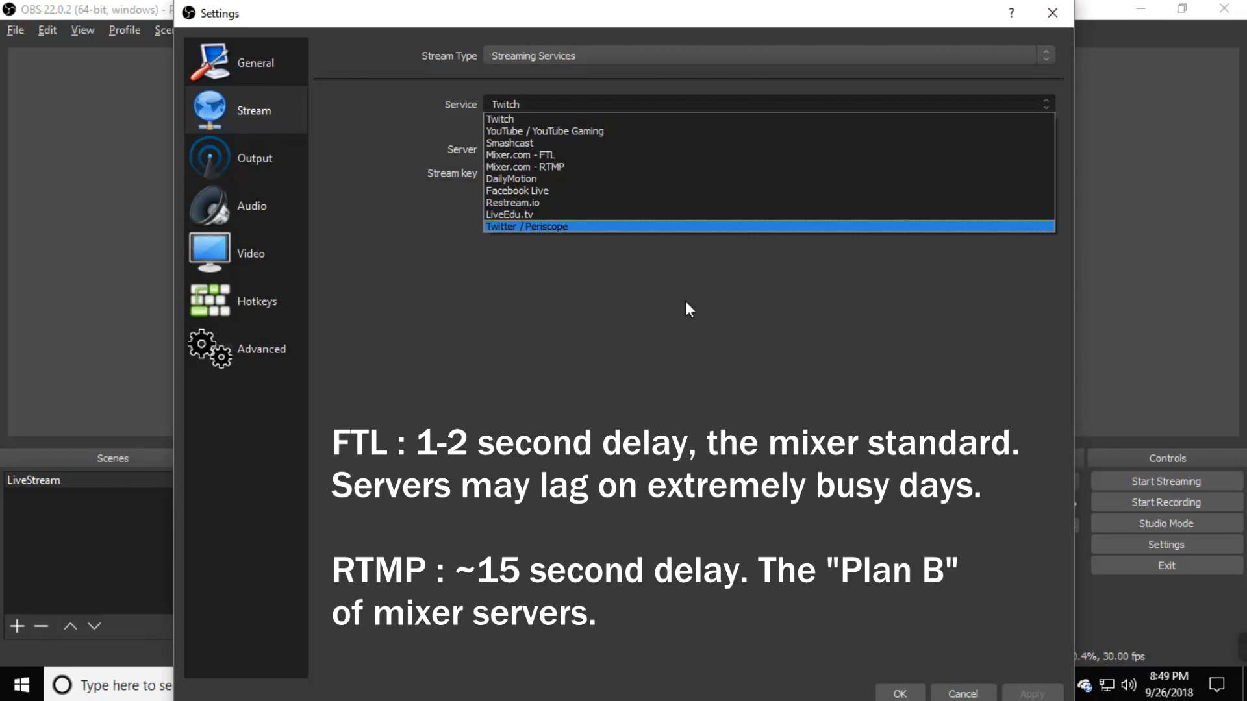
click(567, 156)
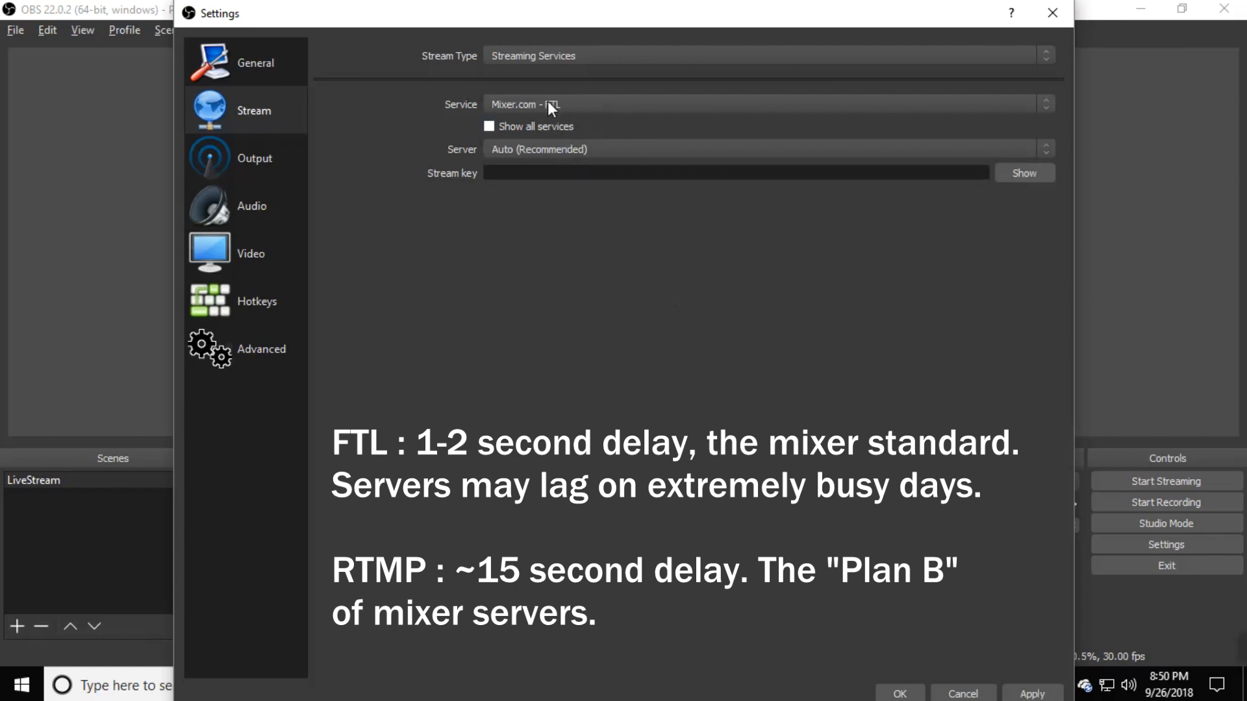
click(574, 149)
click(574, 149)
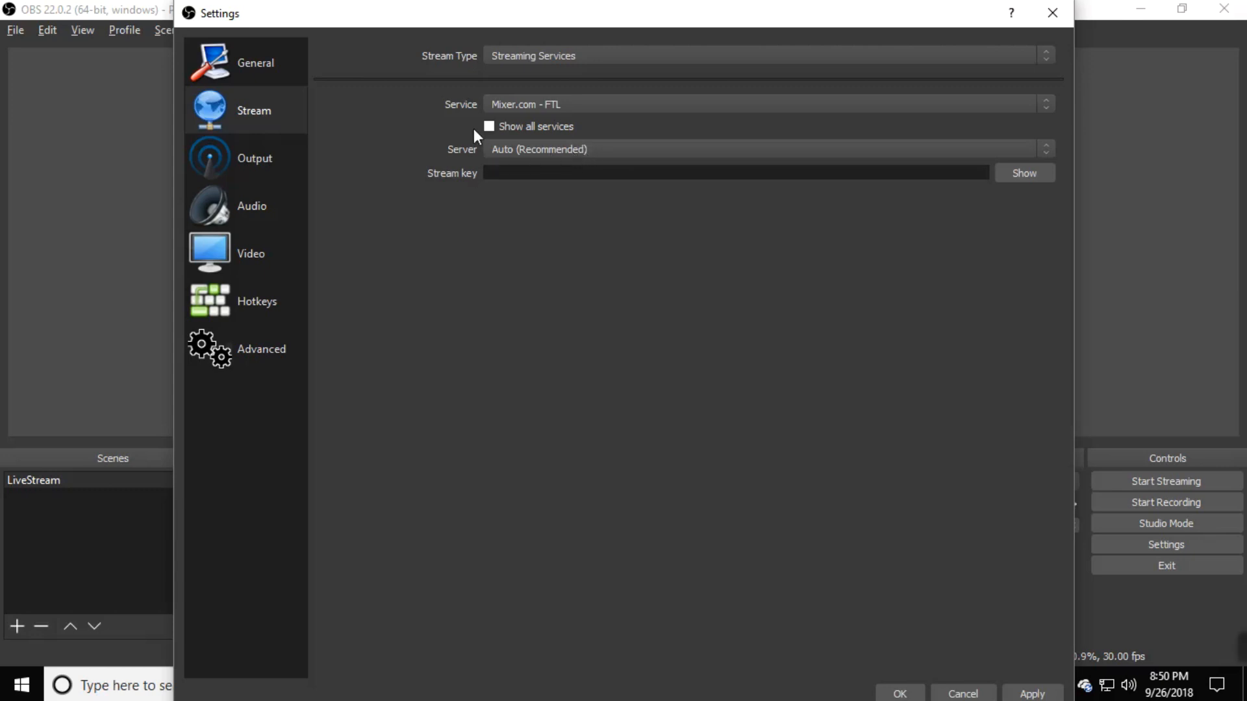
click(566, 173)
text(••••••••••)
key(ctrl+a)
key(BackSpace)
Step: Switch to the Mixer page in Chrome and copy the stream key from the channel's broadcast management page
key(alt+Tab)
key(alt+Tab)
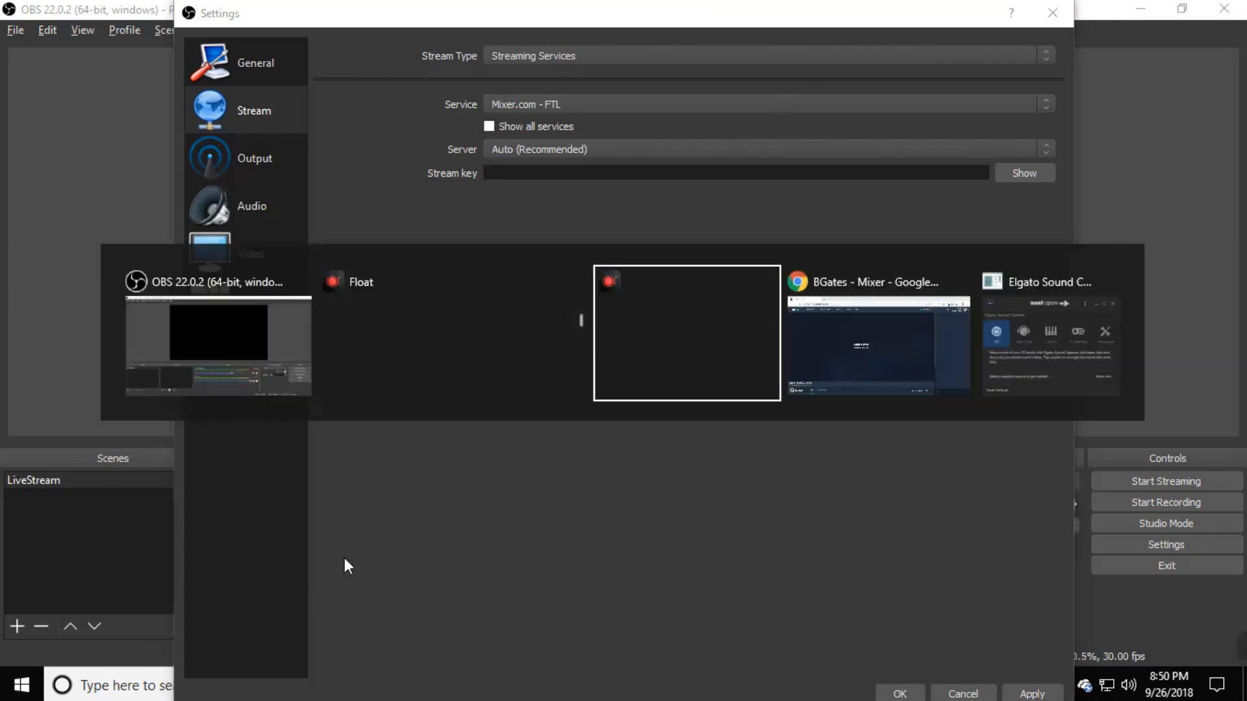
key(alt+Tab)
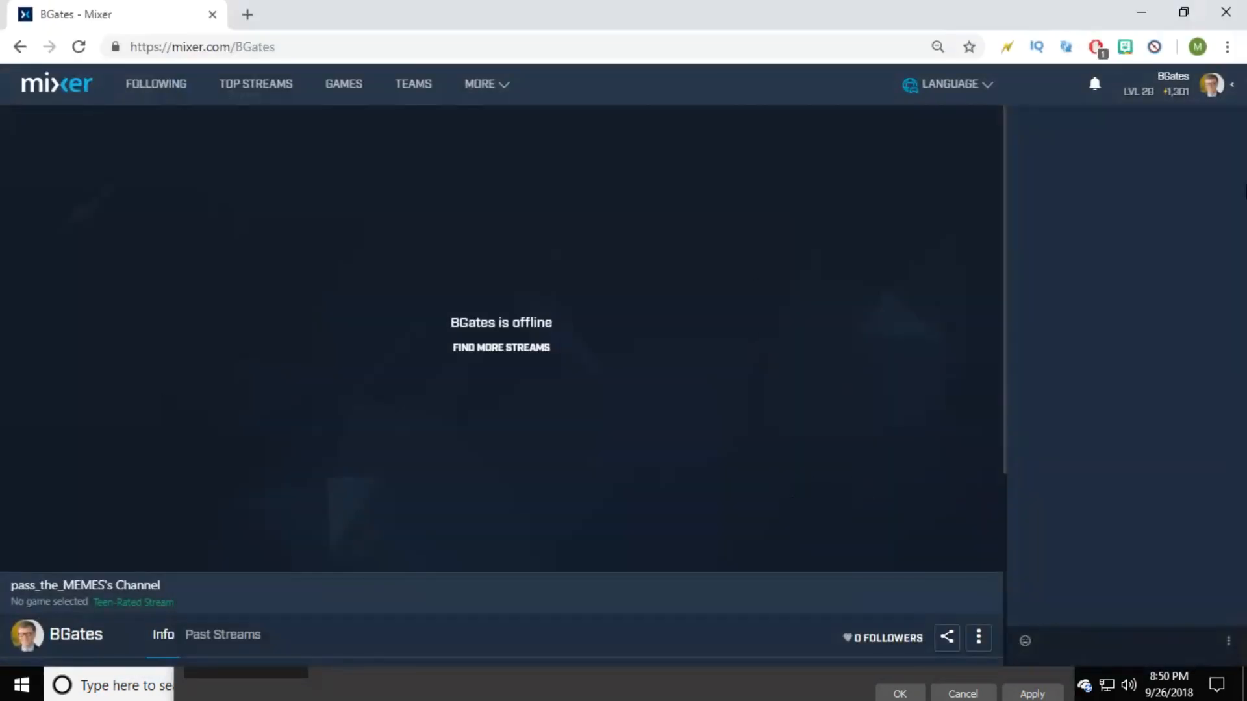
click(1229, 90)
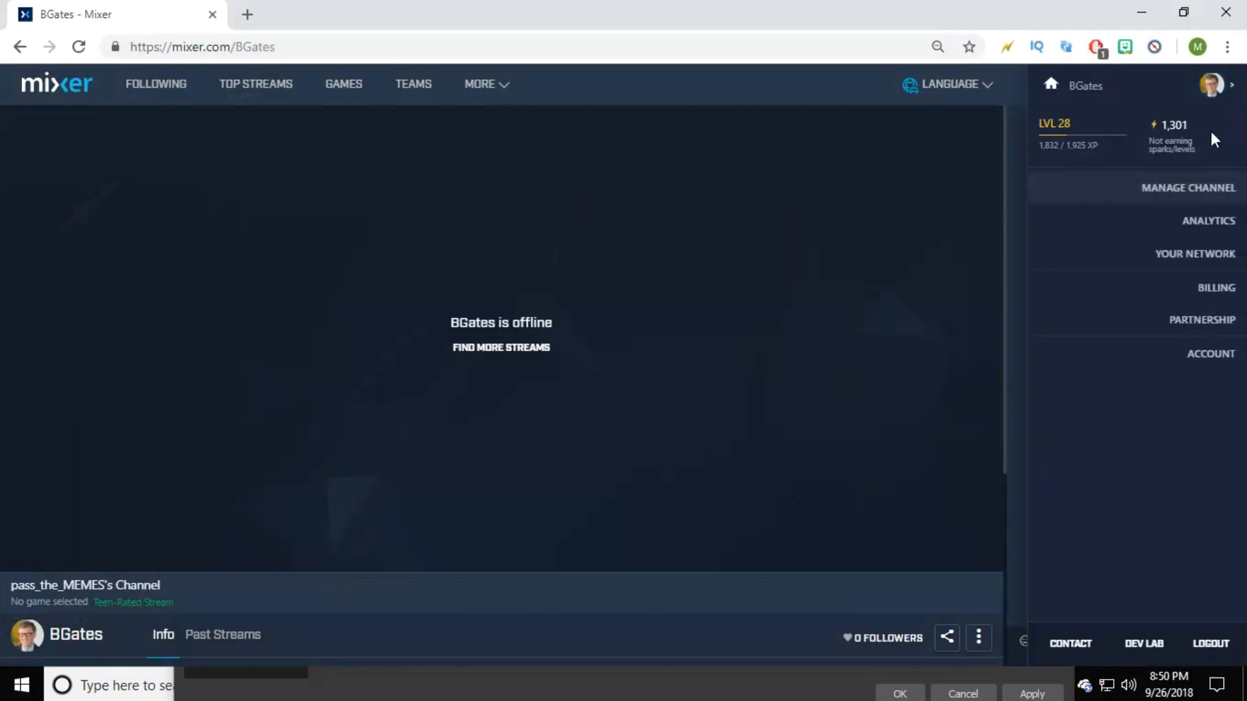
click(1164, 192)
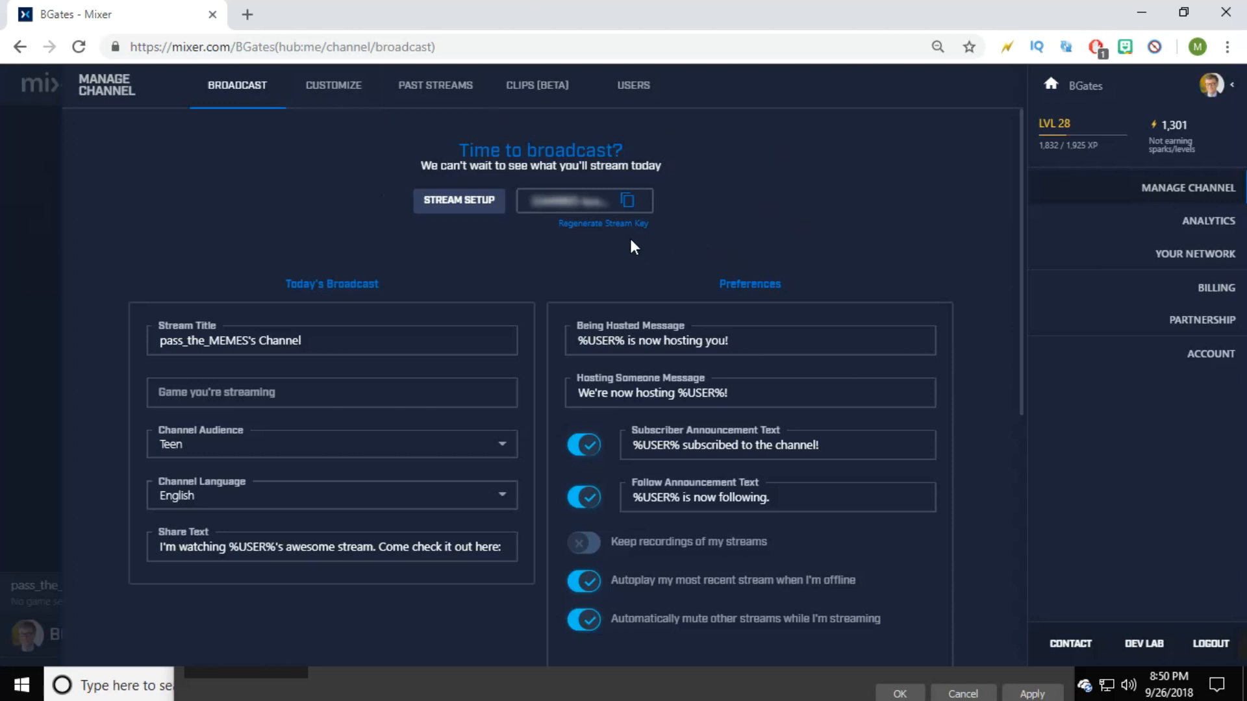
click(628, 203)
Step: Return to the OBS settings, paste the copied key into the stream key field and close the settings
key(alt+Tab)
key(alt+Tab)
key(alt+Tab)
key(alt+Tab)
key(alt+Tab)
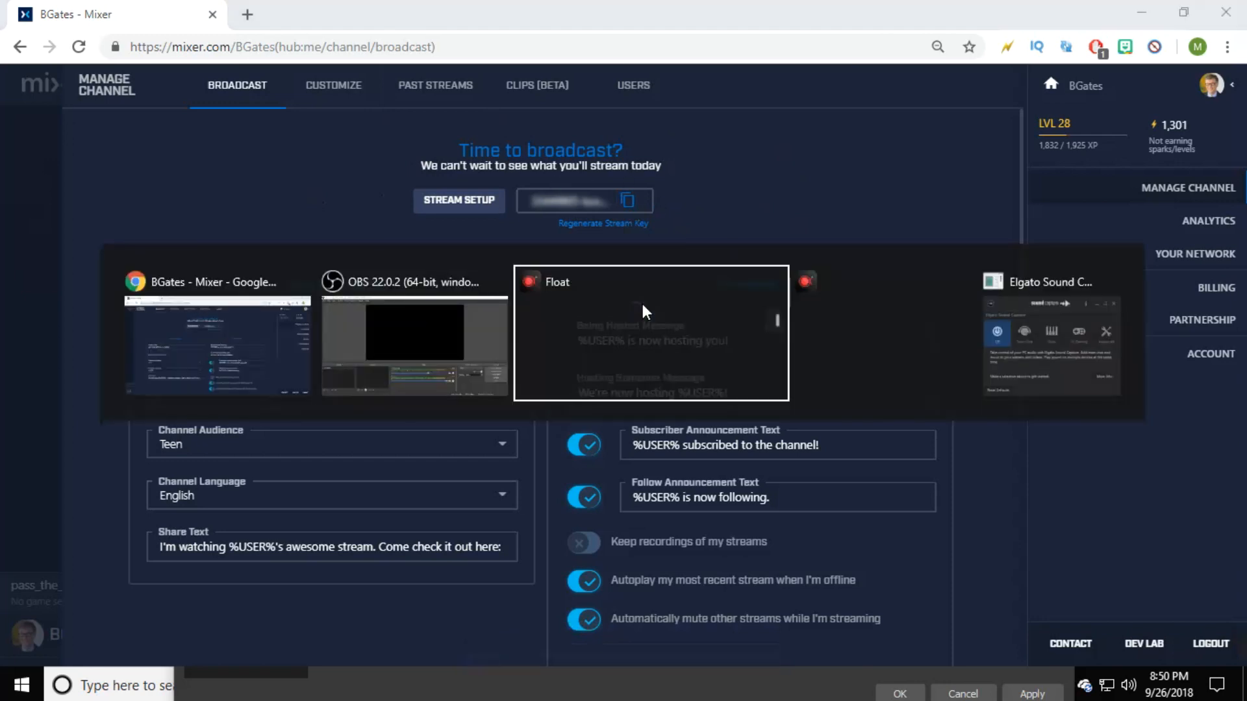
key(alt+Tab)
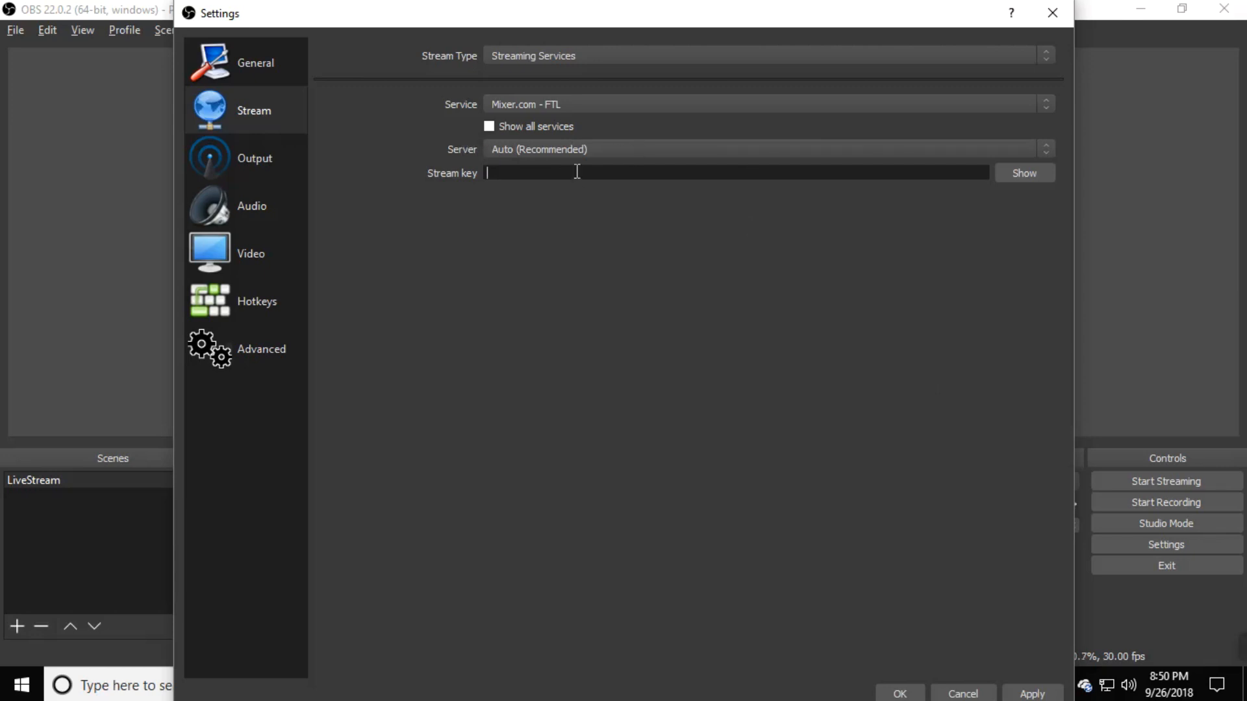
key(ctrl+v)
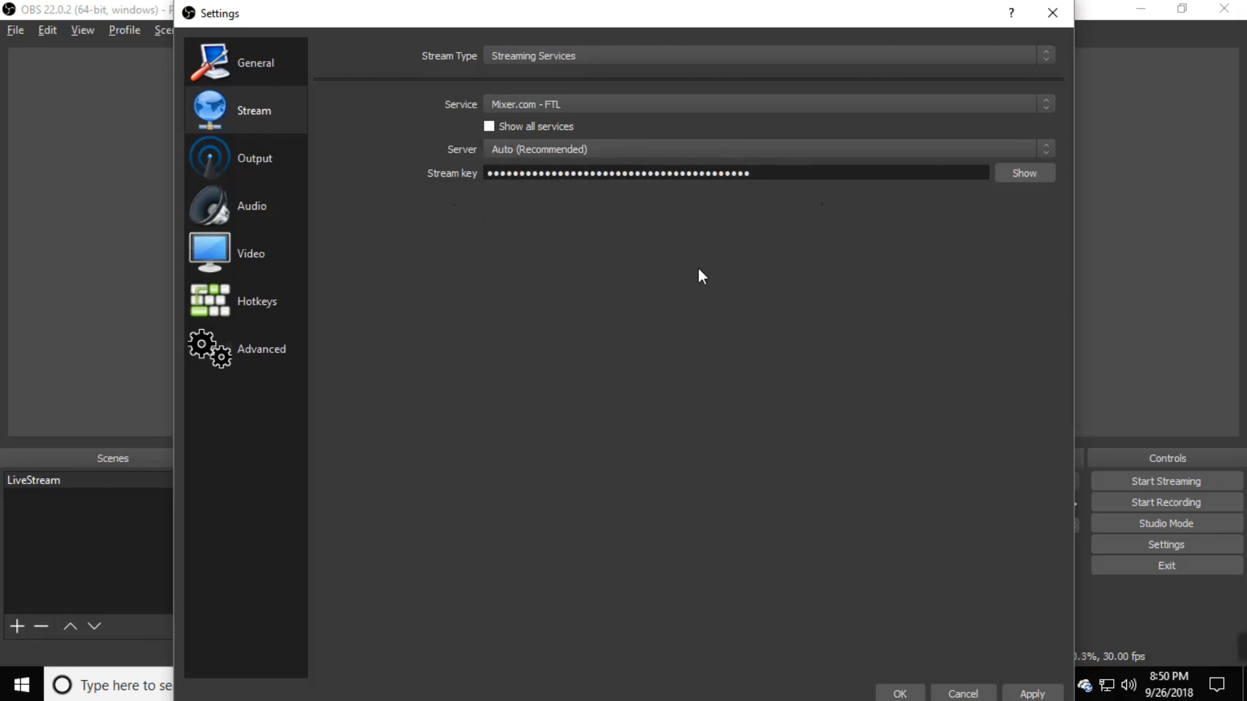
click(1048, 14)
click(608, 392)
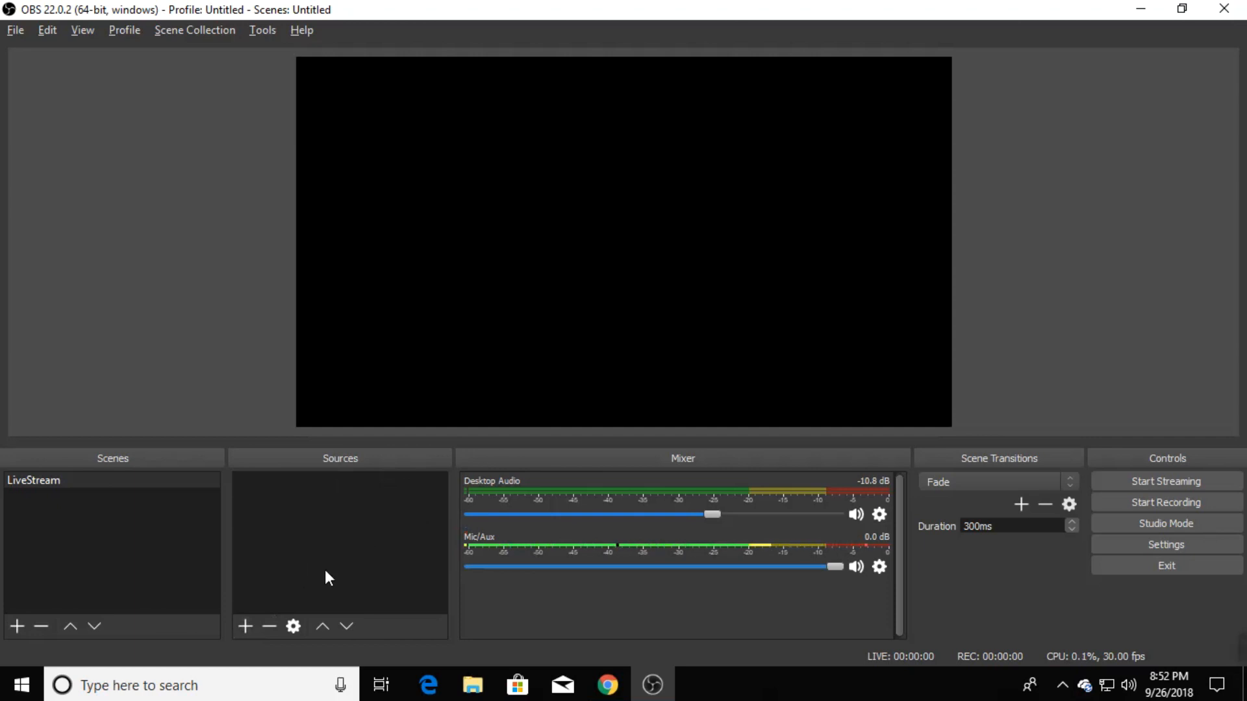
Step: Add a new Video Capture Device source to the LiveStream scene using the Logitech HD Pro Webcam C920
click(245, 627)
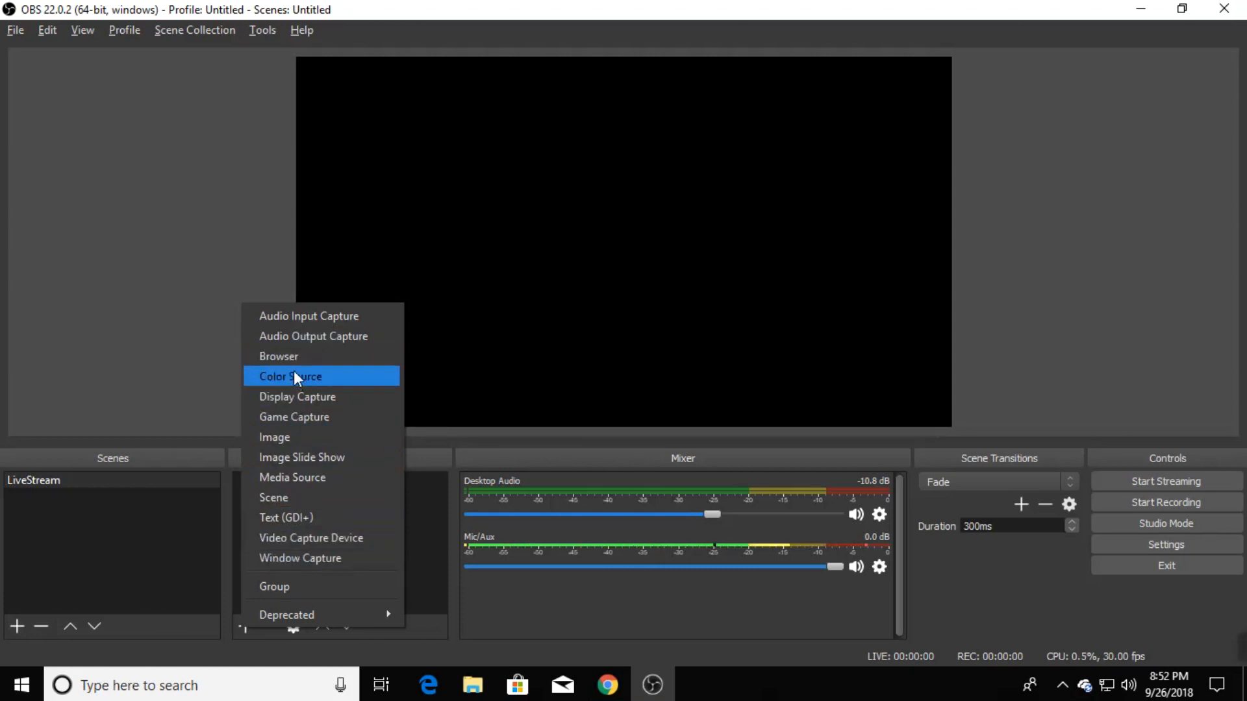
click(298, 535)
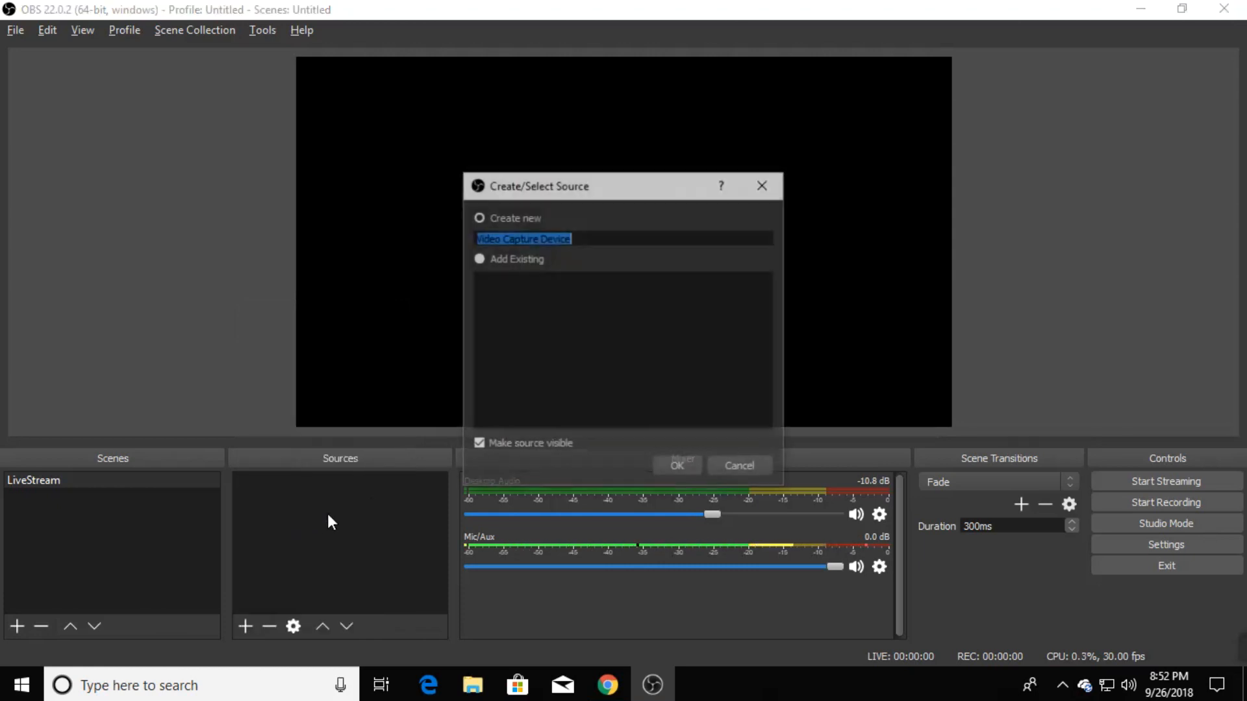
click(668, 466)
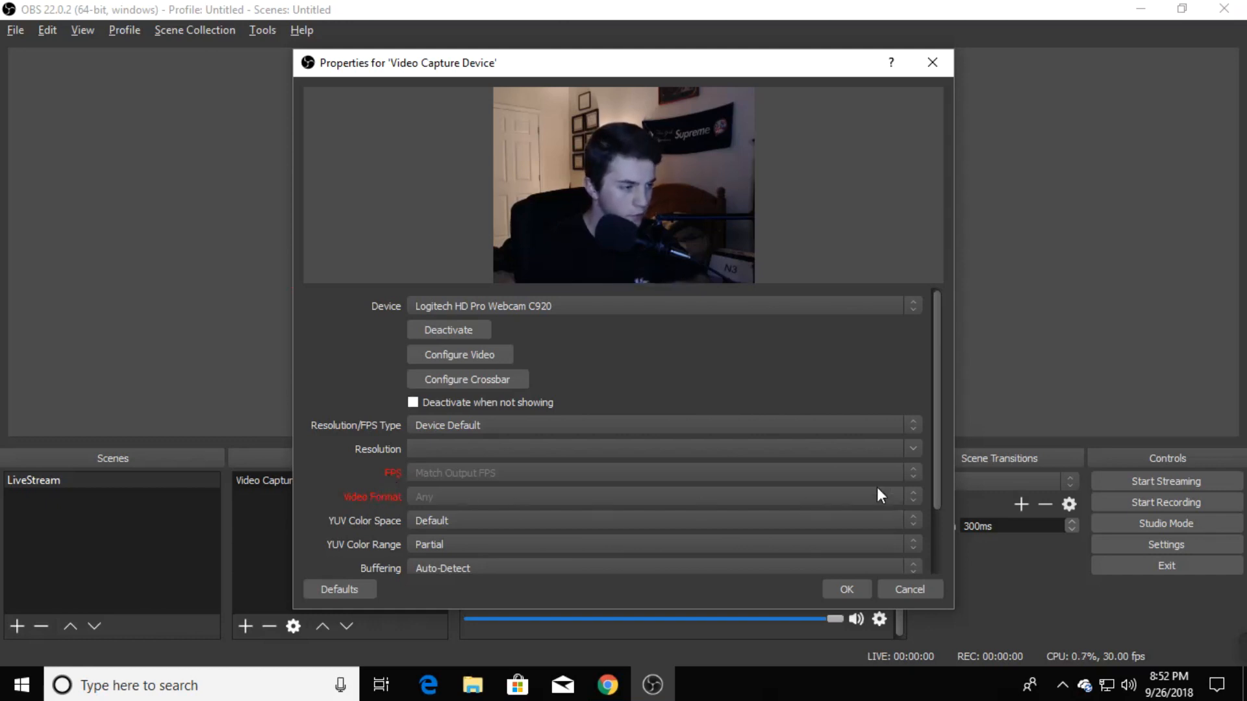
click(850, 589)
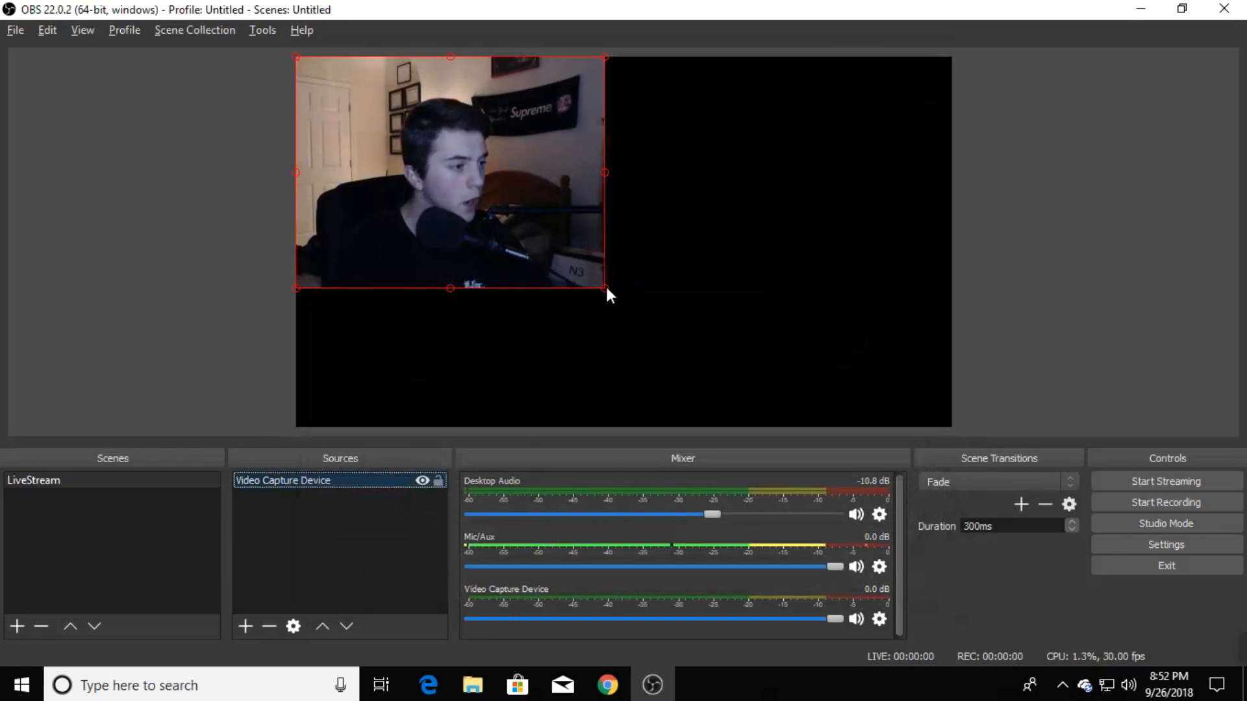
Step: Shrink the webcam source to just over a quarter of the canvas width and place it in the upper-left area, slightly inset from the edge
drag(606, 289, 543, 239)
drag(480, 188, 512, 232)
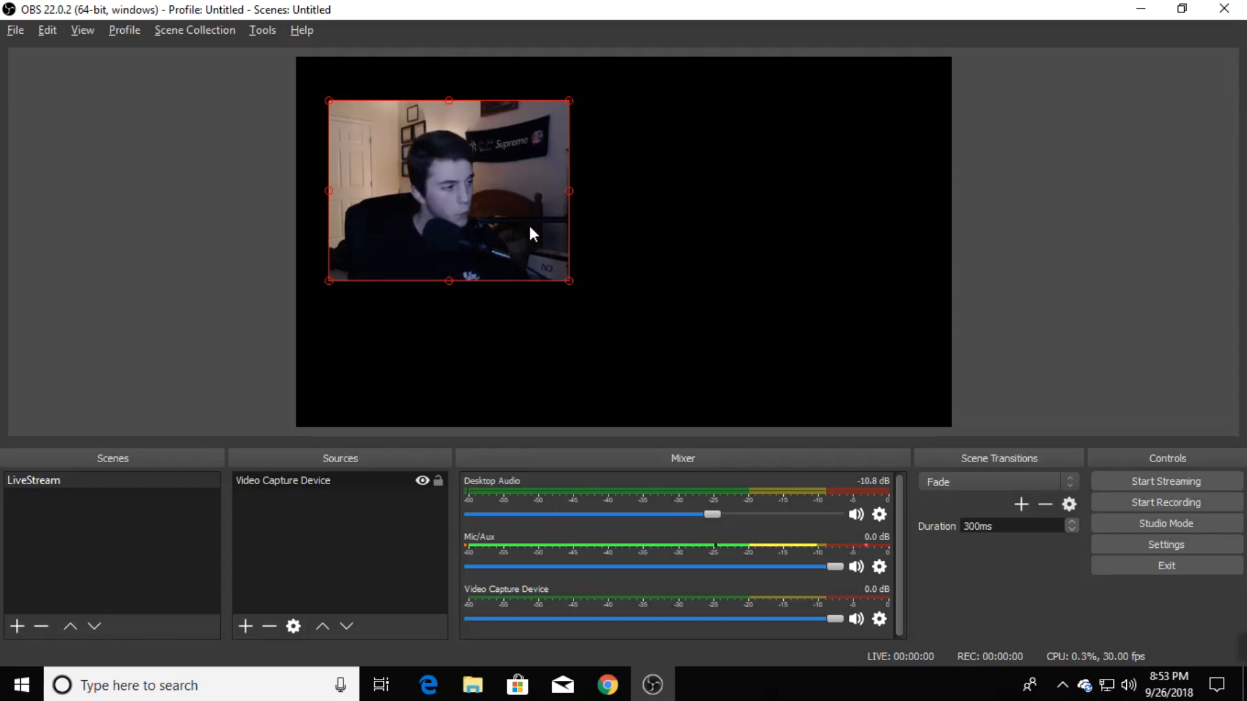
drag(570, 282, 515, 240)
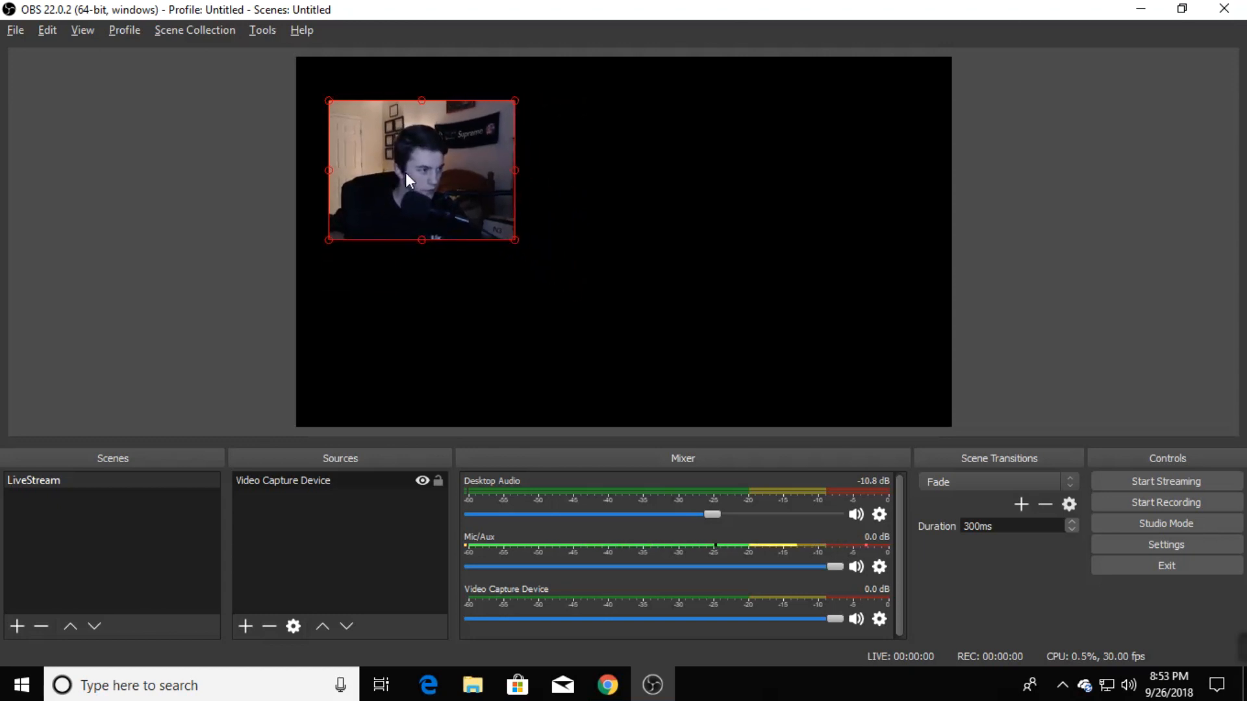
drag(406, 174, 398, 204)
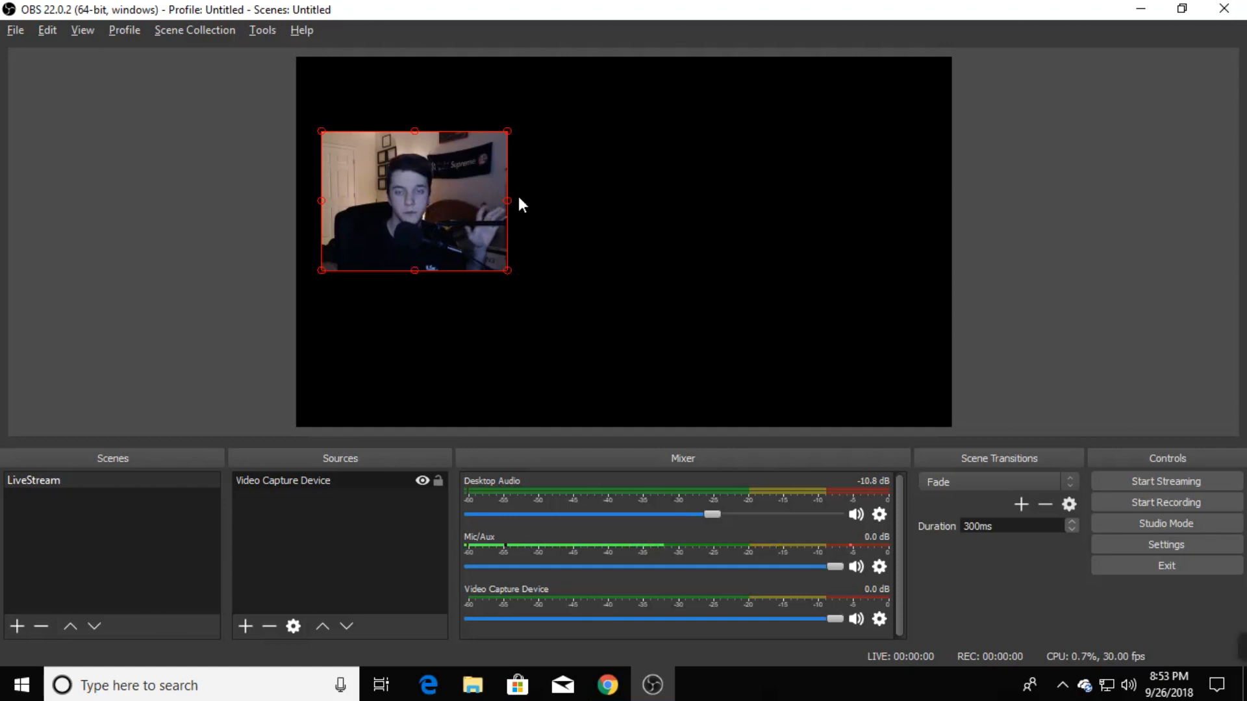
Step: Resize the webcam source to about a fifth of the canvas width and place it in the canvas's upper-left area
drag(506, 272, 805, 480)
drag(671, 309, 449, 196)
drag(331, 178, 349, 212)
click(630, 309)
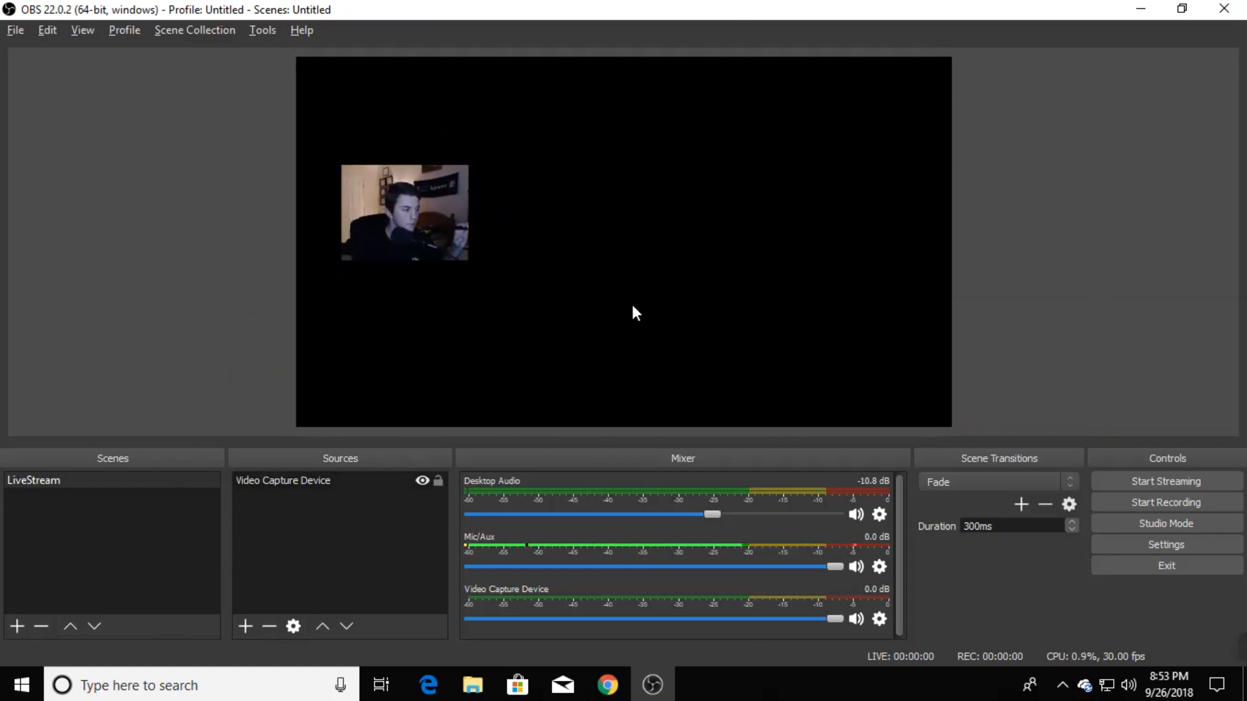
Step: Add a second Video Capture Device source to the LiveStream scene using the Elgato Game Capture HD
click(245, 626)
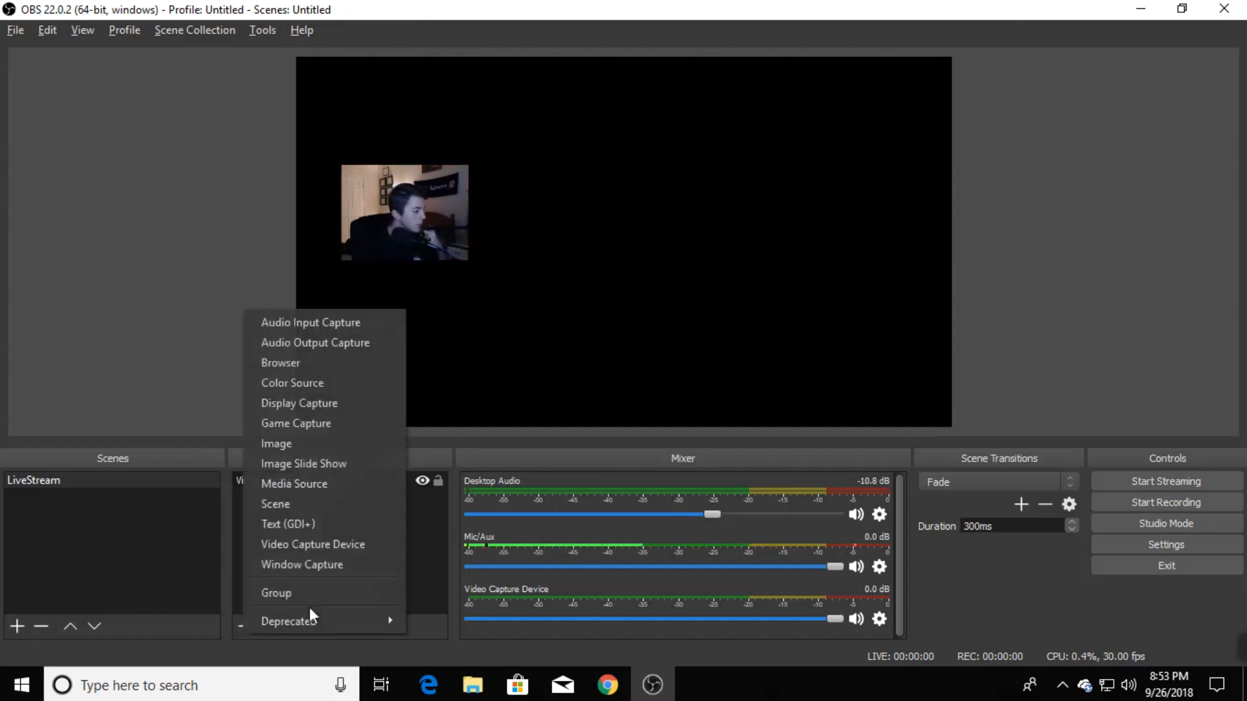
click(344, 543)
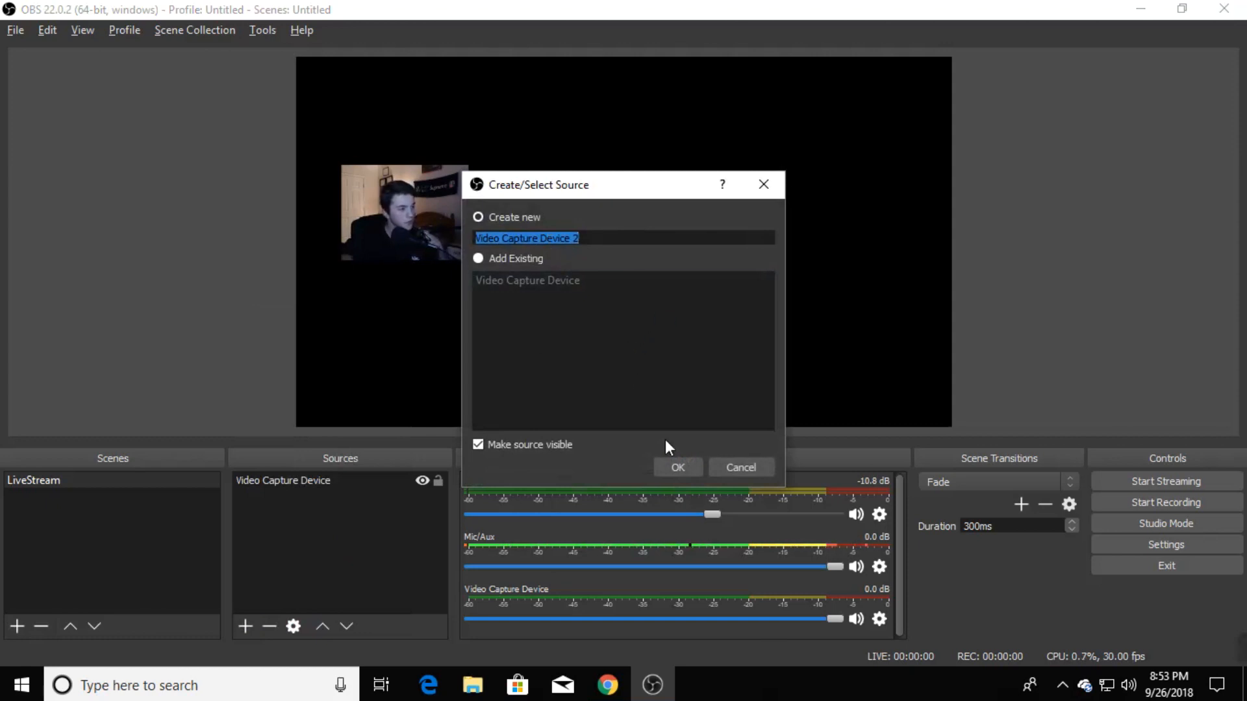
click(676, 465)
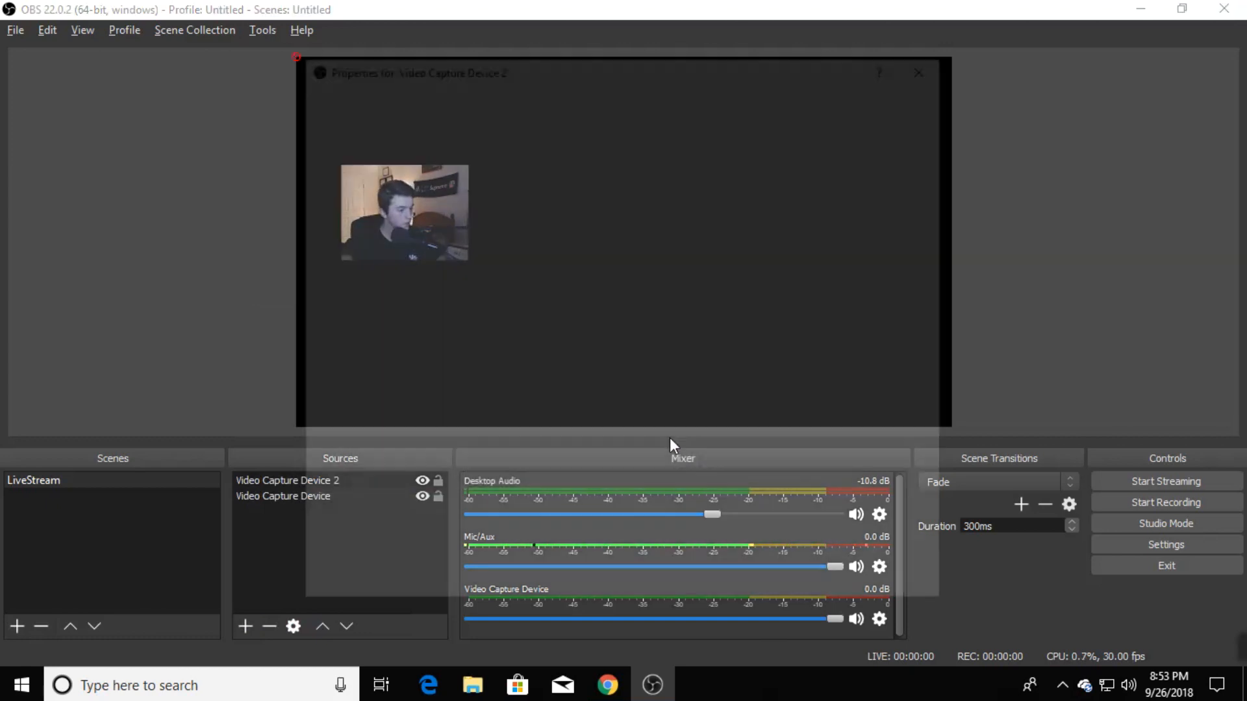
click(558, 305)
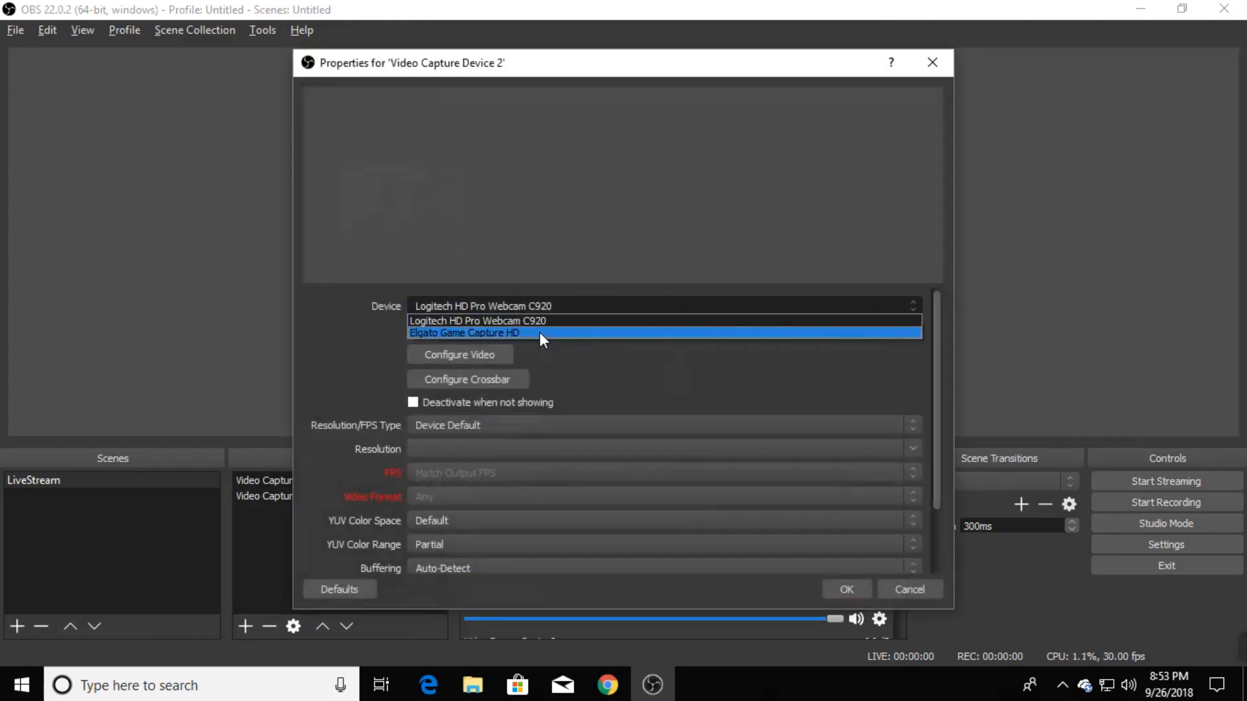
click(539, 332)
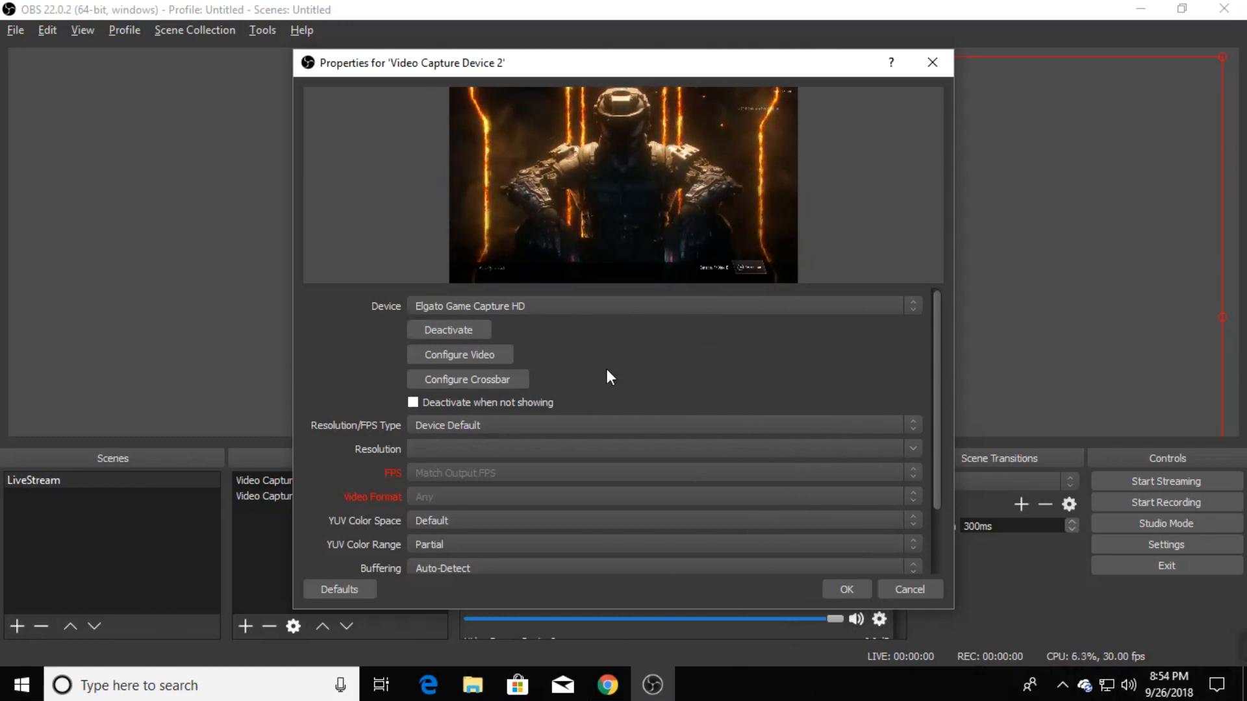
click(847, 589)
Step: Fit the game capture source to the whole canvas and order the webcam source above it
drag(295, 57, 496, 156)
drag(909, 401, 938, 418)
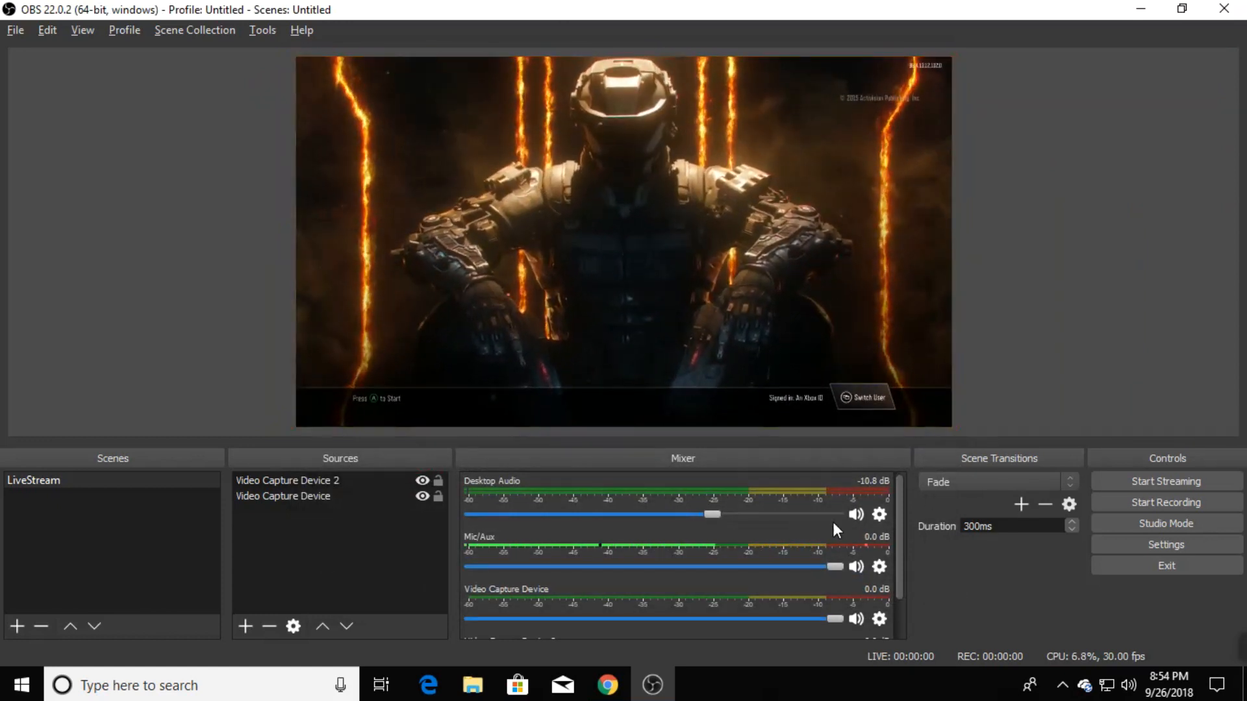
drag(321, 497, 317, 478)
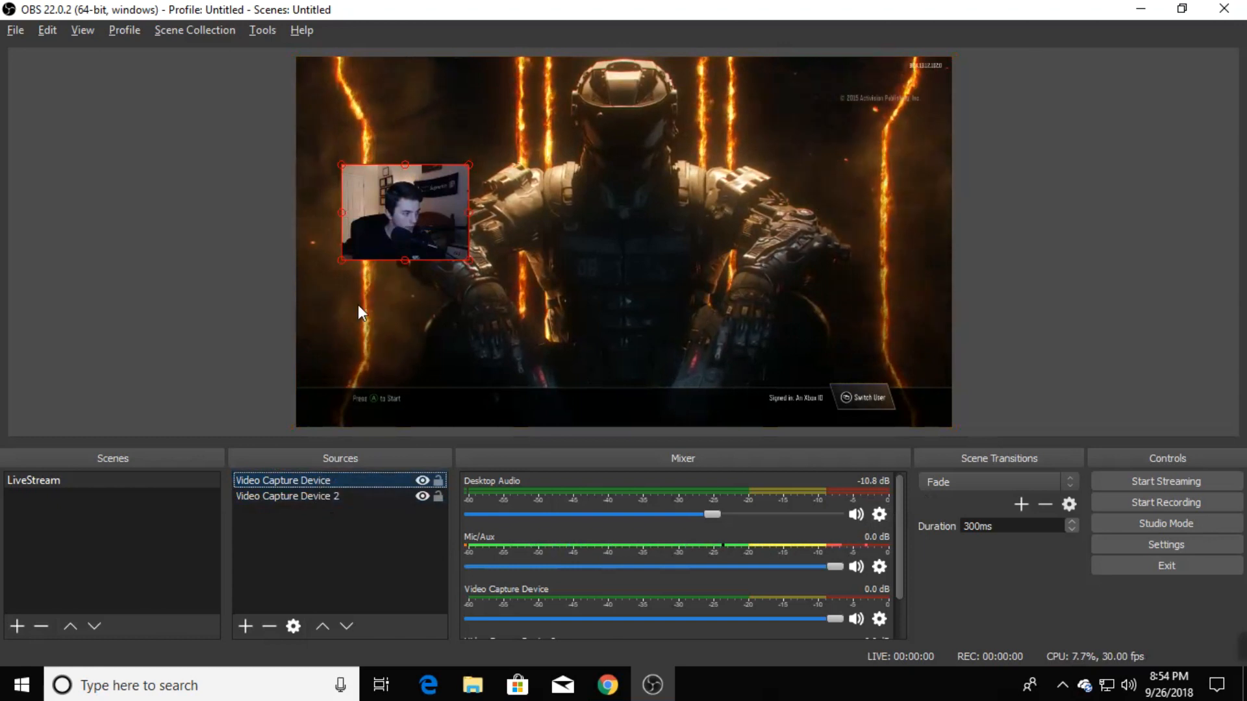
click(1140, 131)
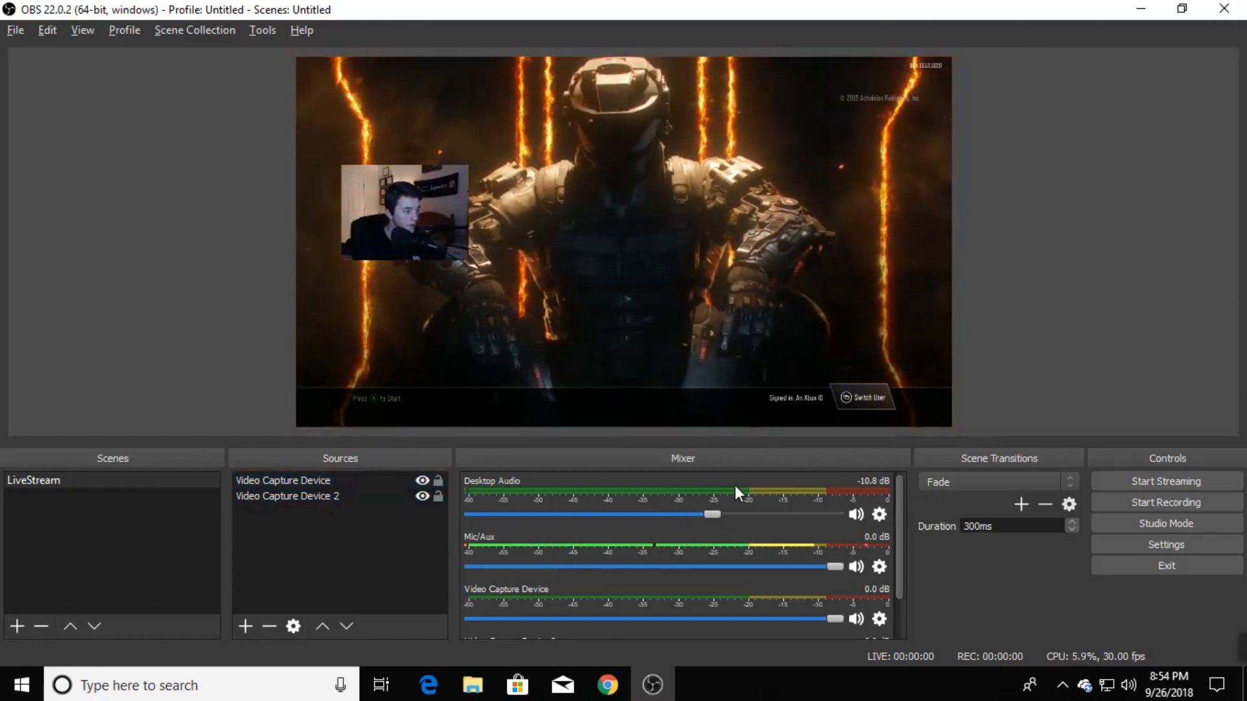
Step: Rename the webcam's Video Capture Device source to WEBCAM
right_click(352, 481)
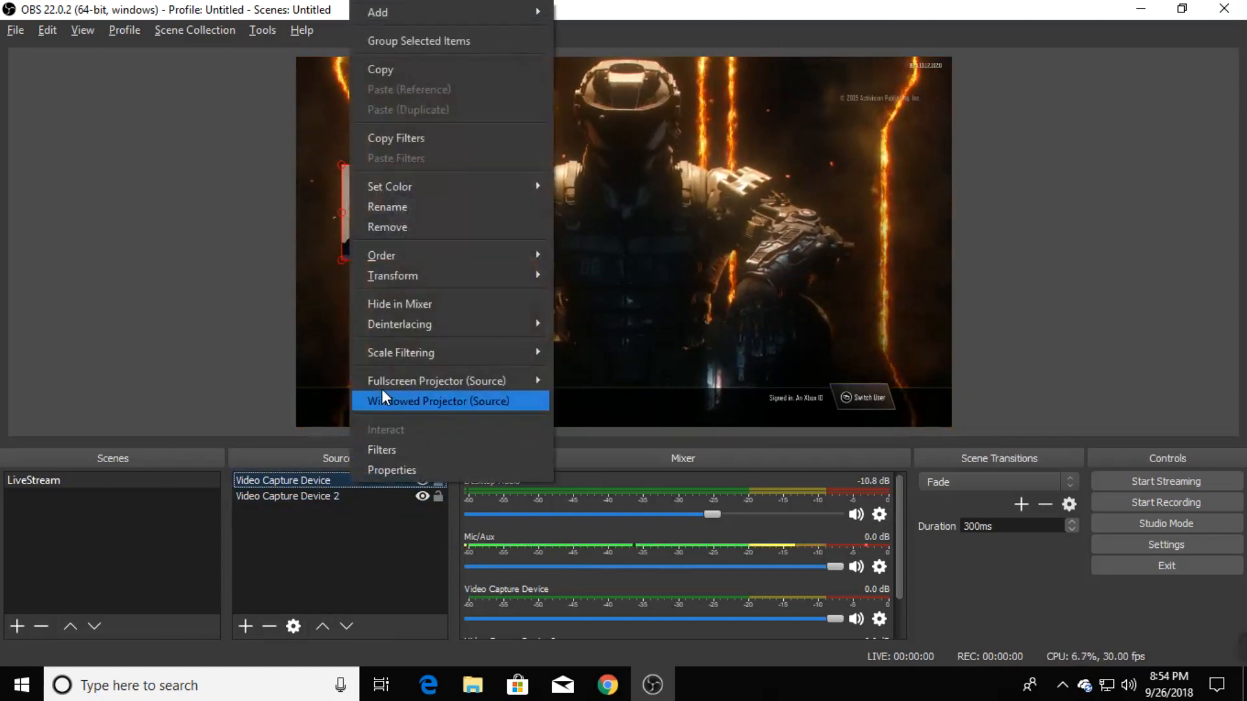
click(387, 206)
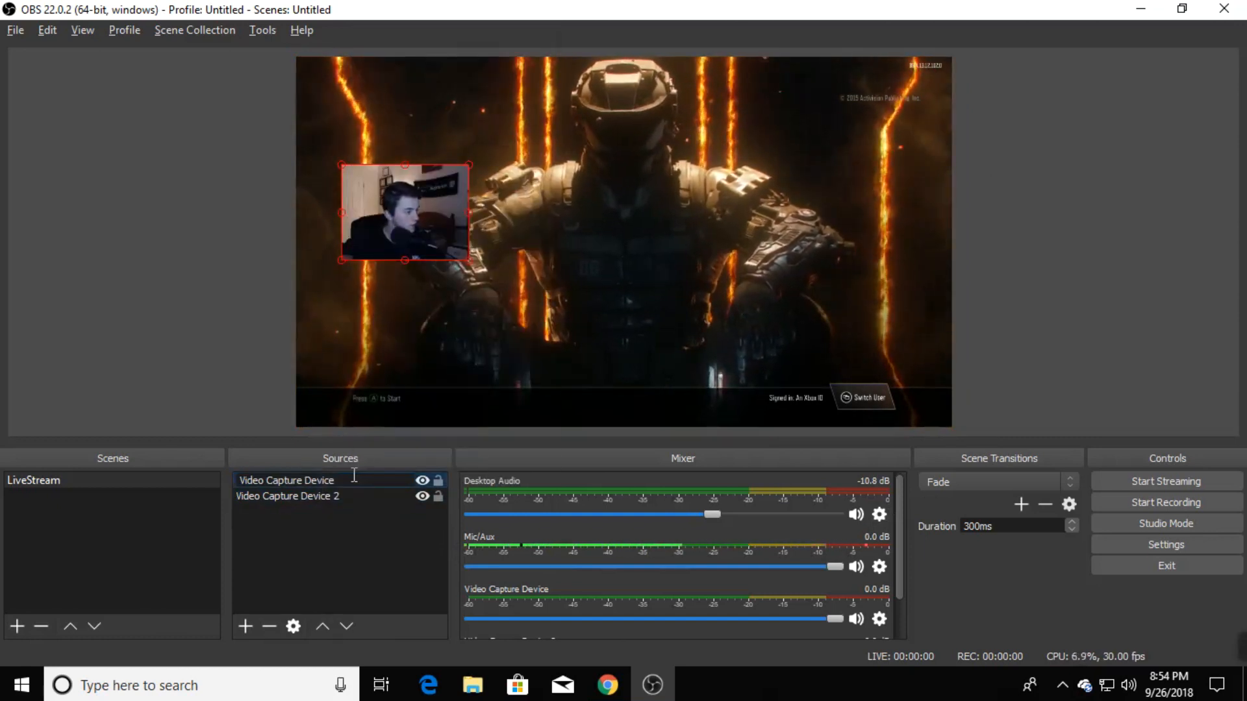
text(cam)
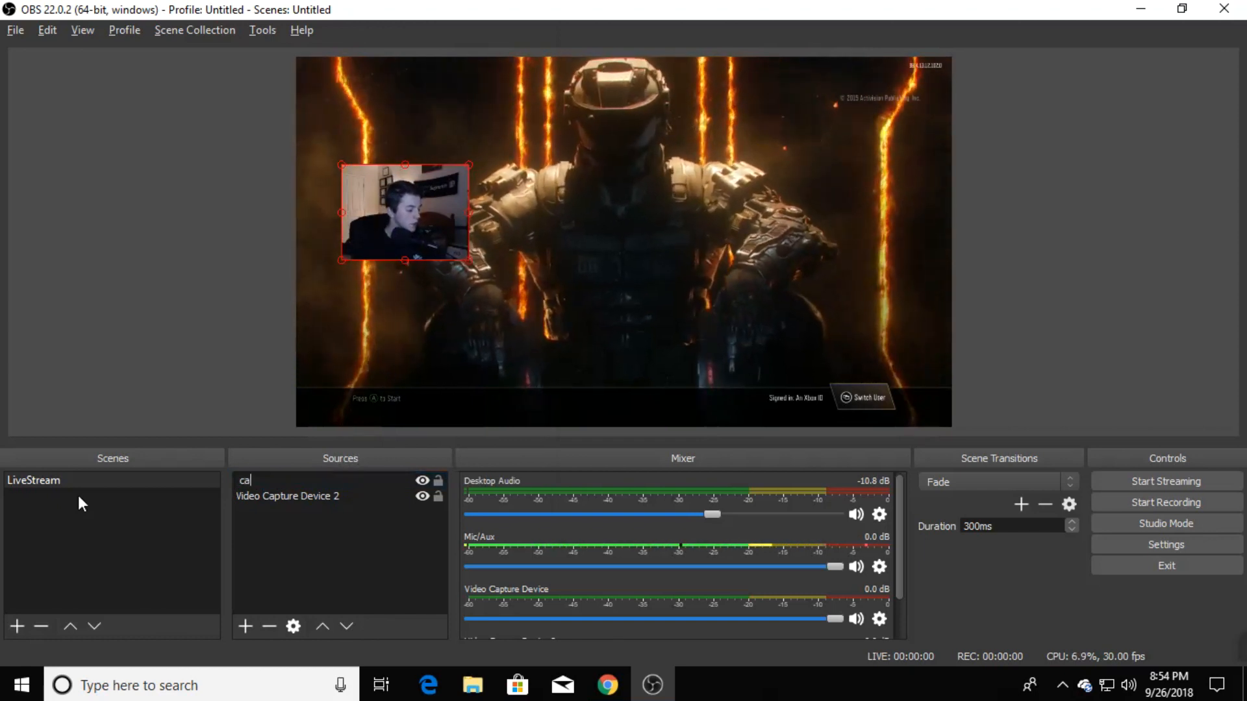
key(BackSpace)
key(BackSpace)
key(BackSpace)
text(WEBCAM)
key(Return)
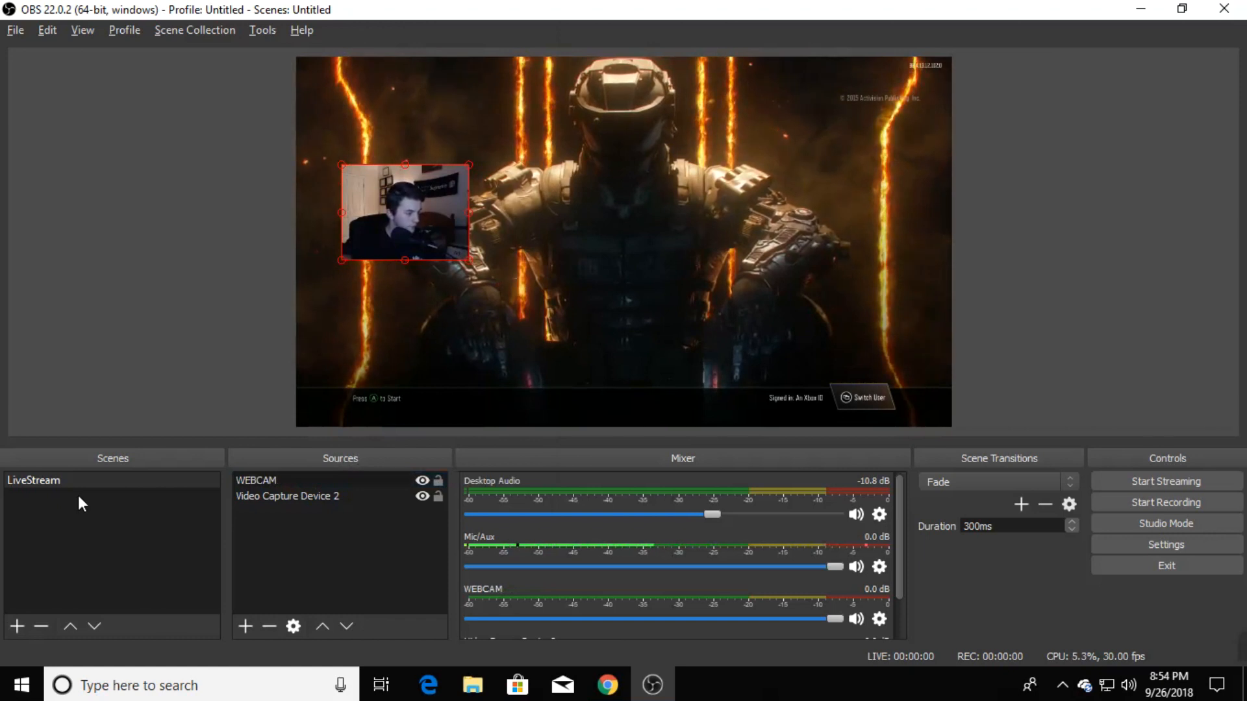
Step: Nudge the game capture source into line with the canvas edges and rename it GAME
click(348, 493)
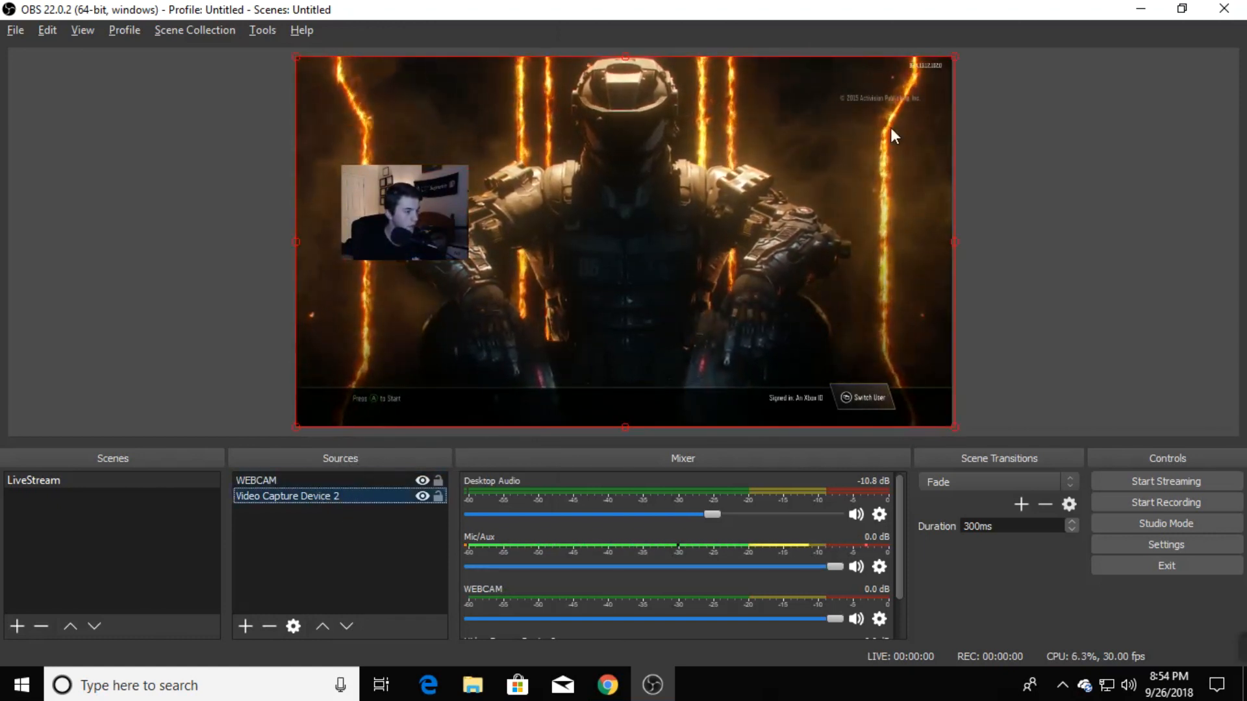
mouse_move(692, 283)
mouse_down()
mouse_move(676, 281)
mouse_move(704, 276)
mouse_up()
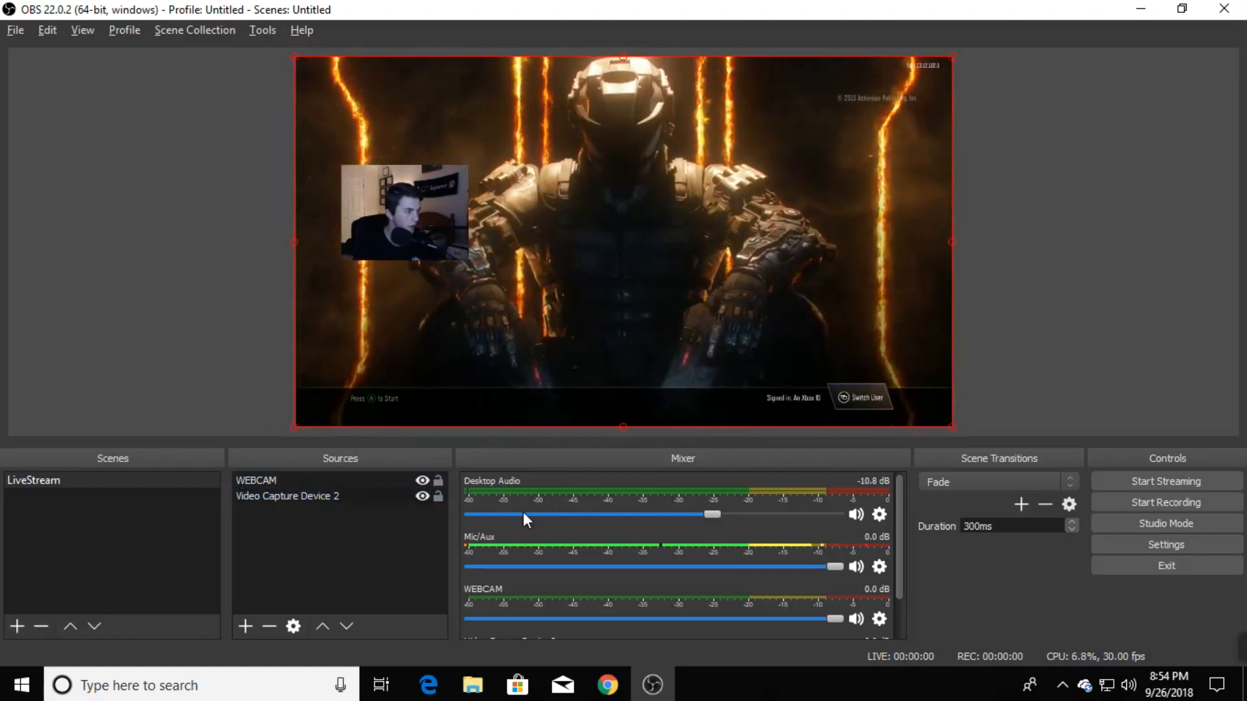
click(332, 501)
right_click(333, 501)
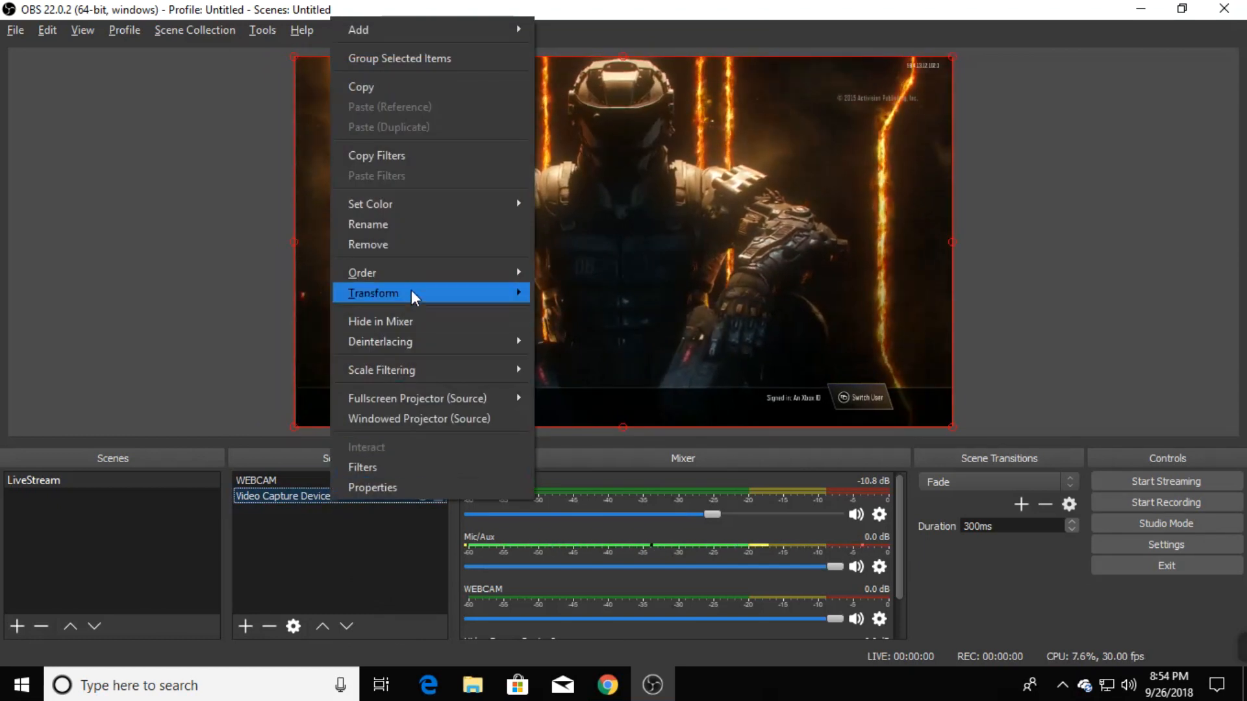
click(419, 230)
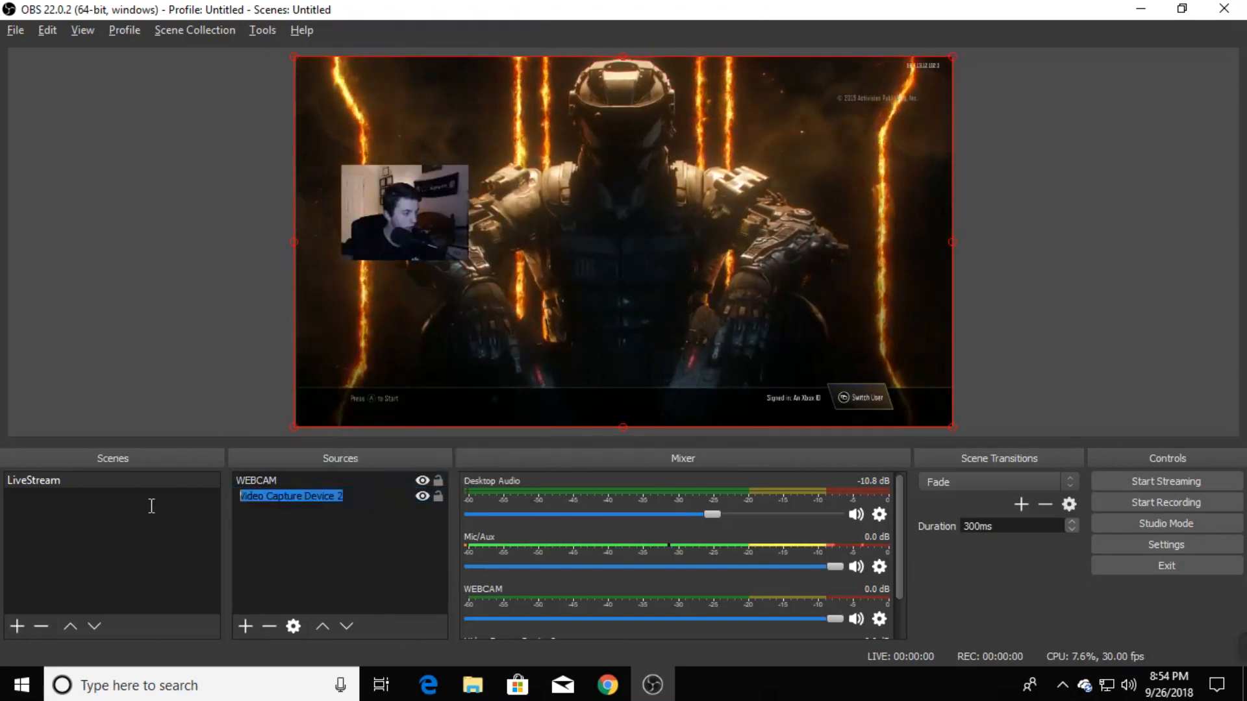
text(GAME)
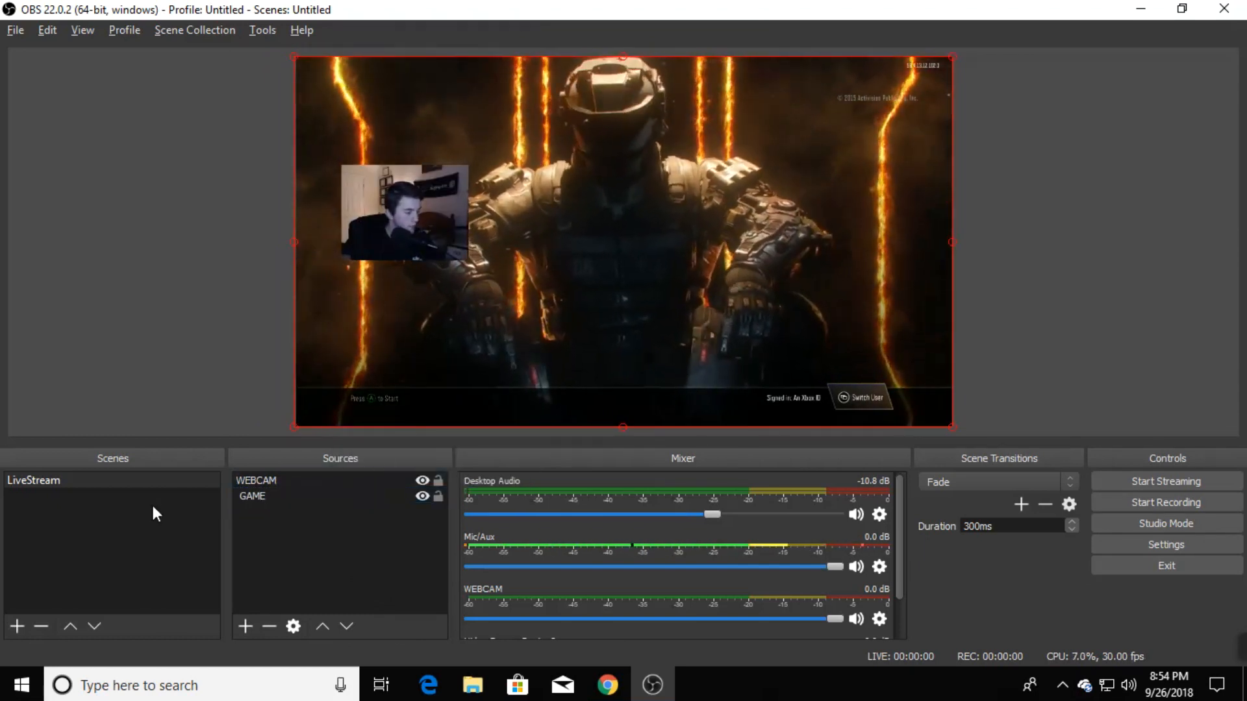
click(243, 539)
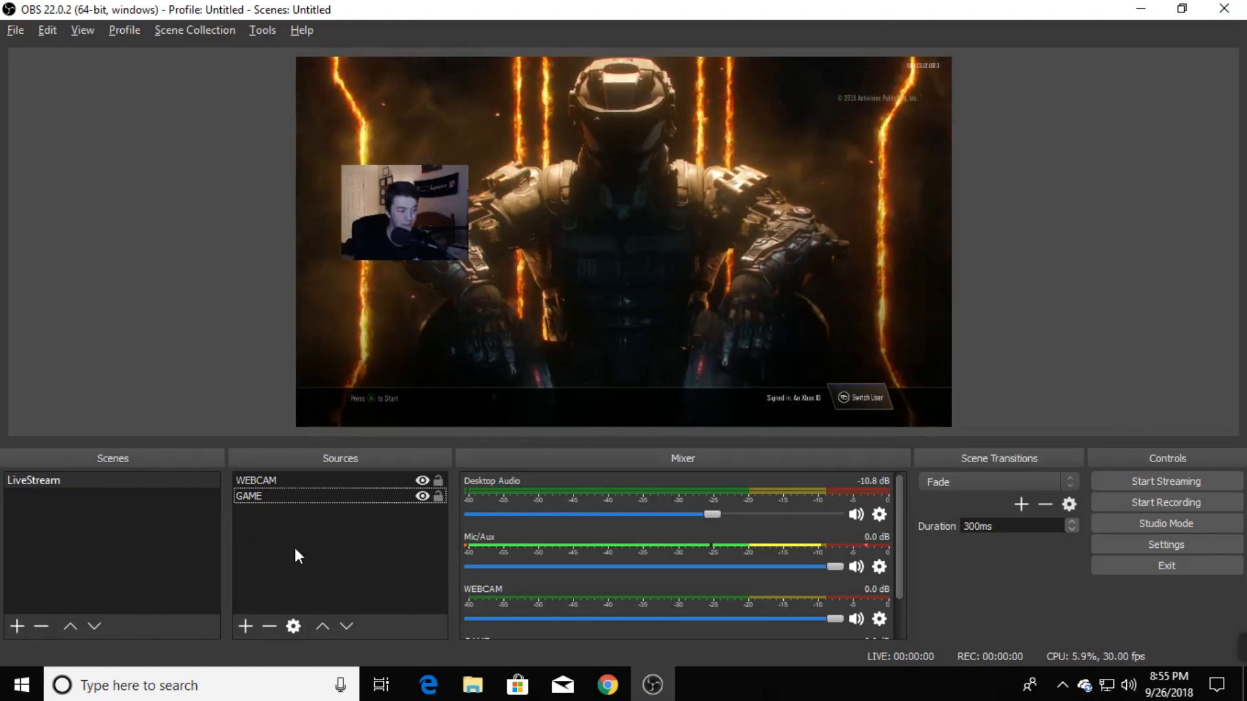
Step: Enlarge the WEBCAM source to about a quarter of the canvas width and place it near the canvas's left edge, above mid-height
click(442, 217)
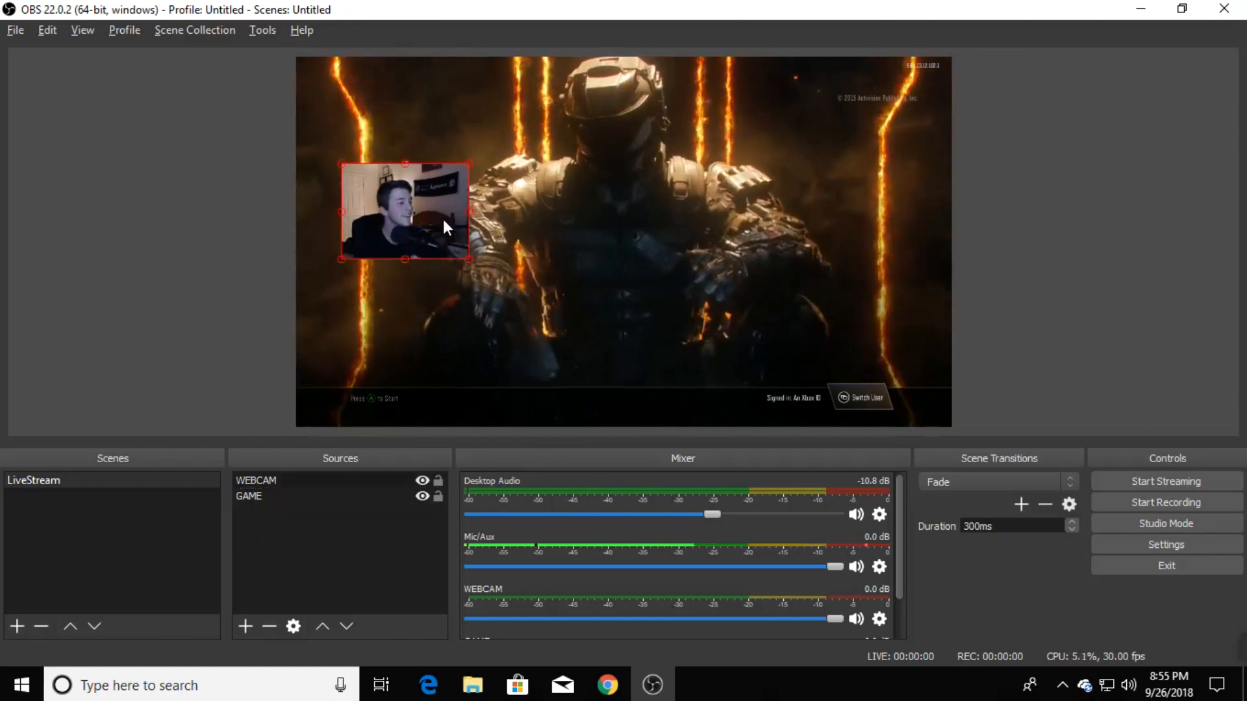
drag(469, 259, 514, 293)
drag(444, 262, 420, 243)
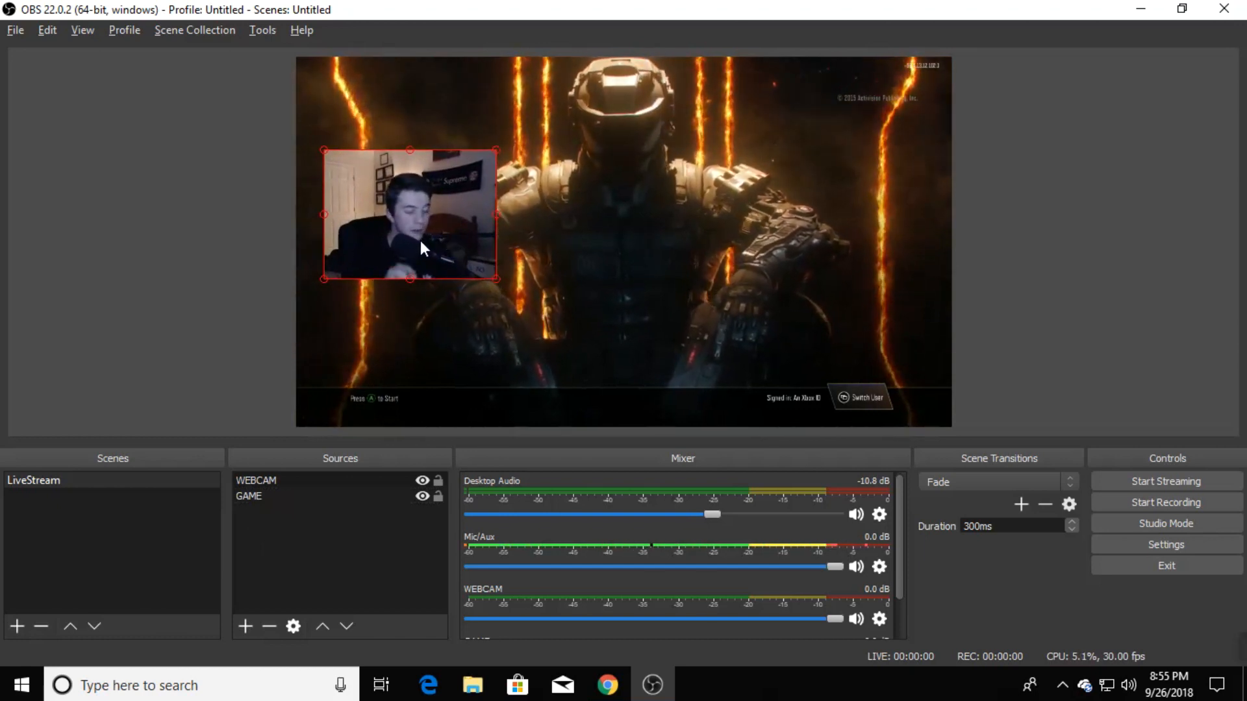
click(1124, 199)
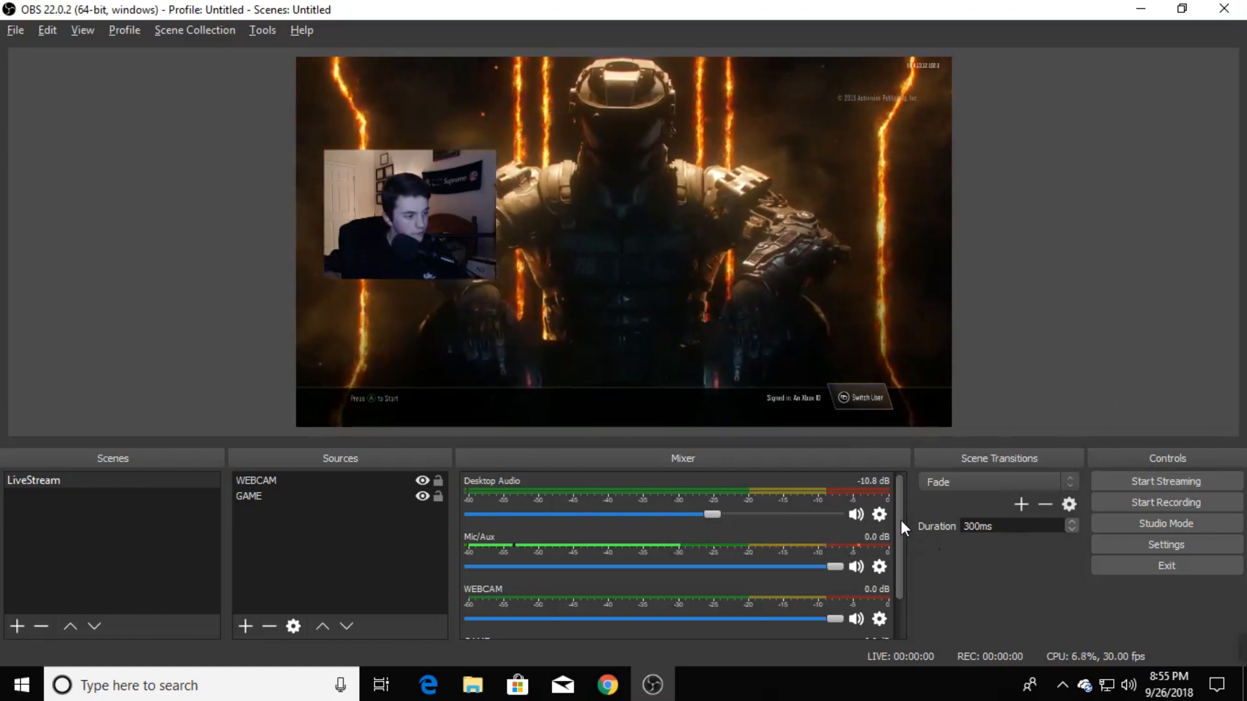
Step: Mute the WEBCAM audio and lower the GAME volume to about -7.2 dB in the audio mixer
scroll(833, 507, down, 2)
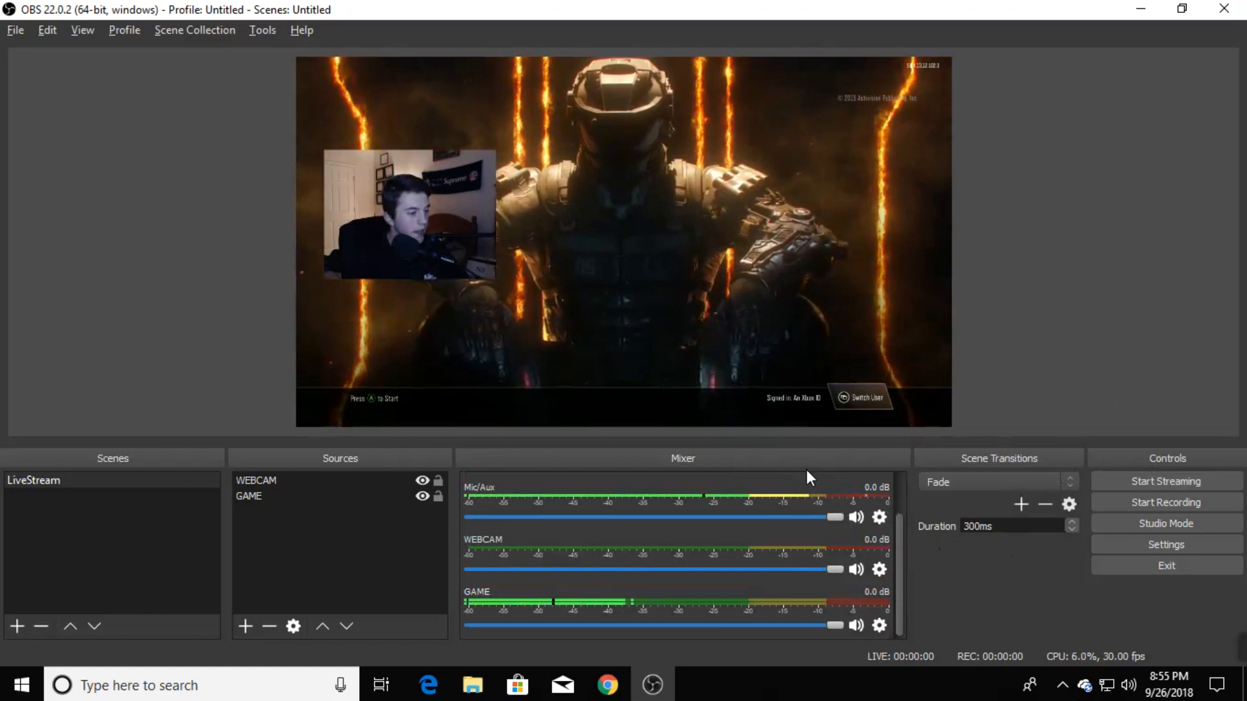
drag(809, 442, 807, 378)
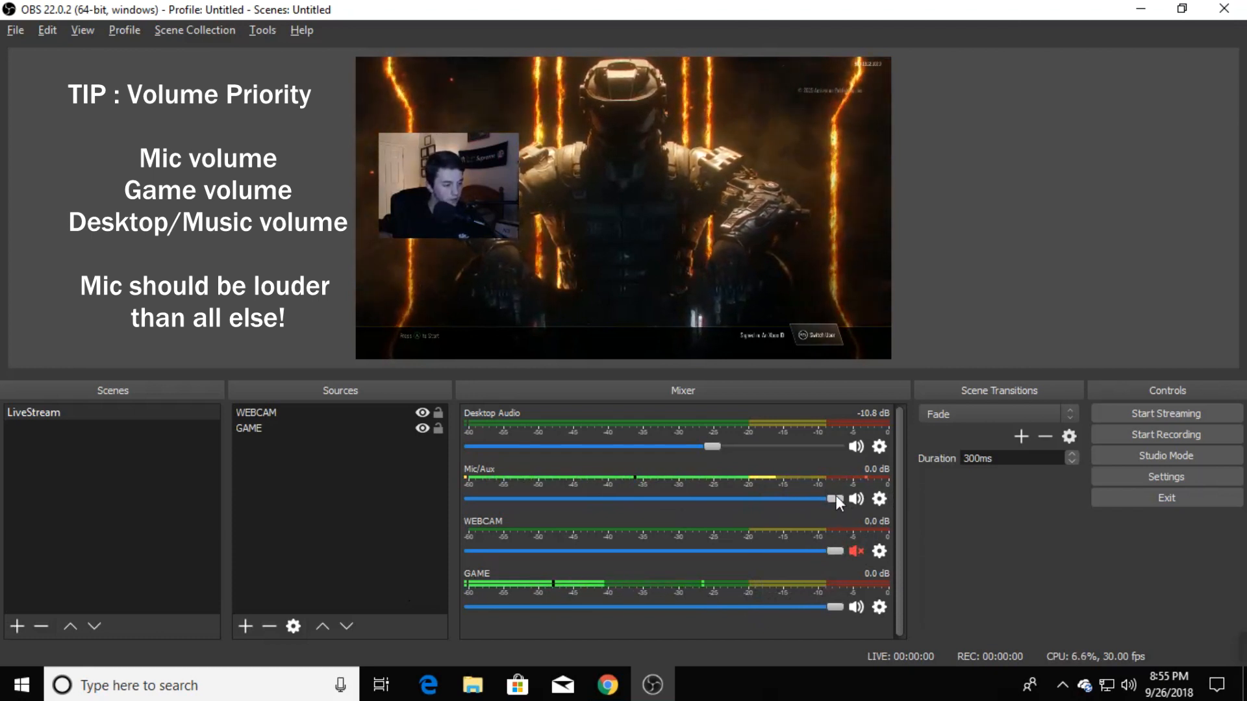
drag(833, 607, 750, 609)
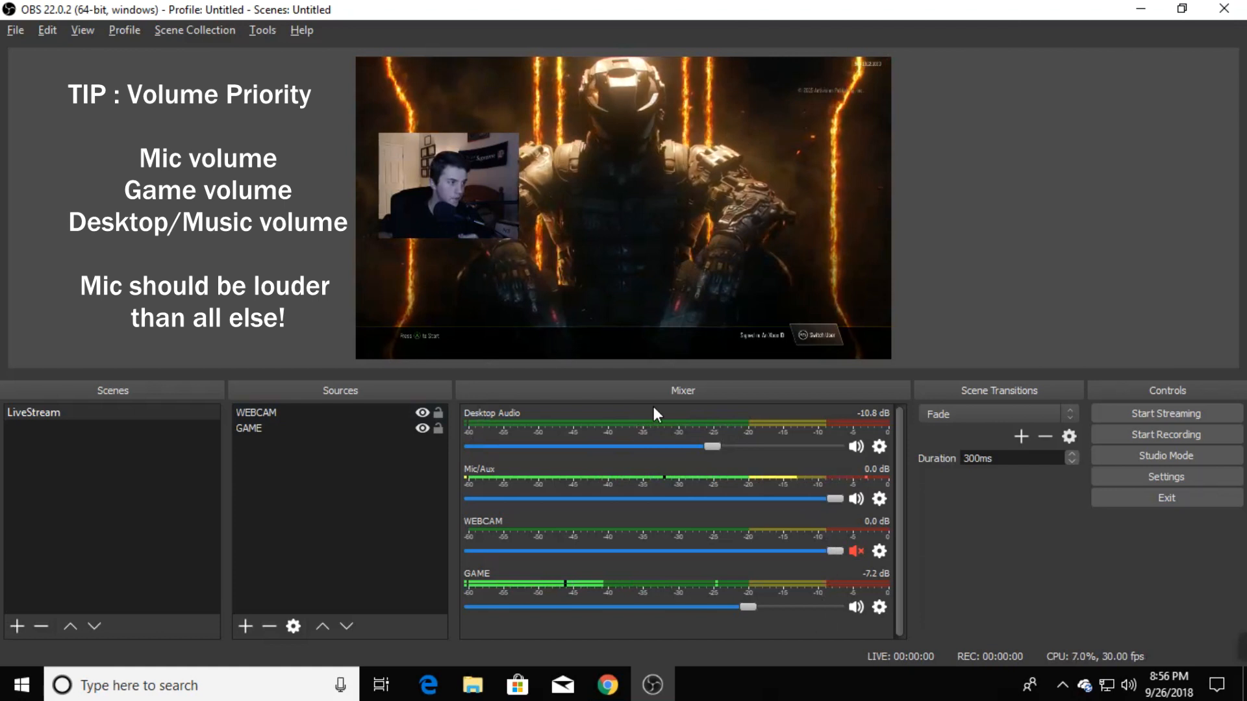
Step: Set the Desktop Audio volume to -10.8 dB and the GAME volume to about -7.5 dB
drag(710, 448, 896, 577)
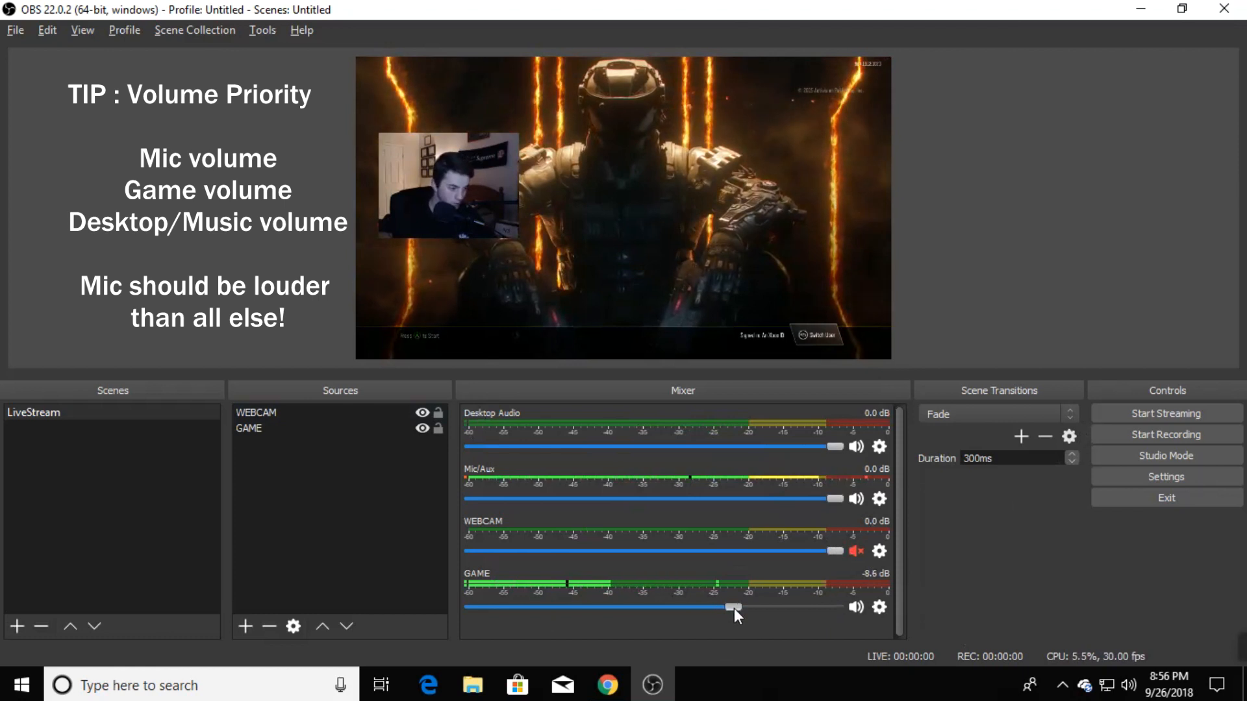
drag(834, 447, 712, 446)
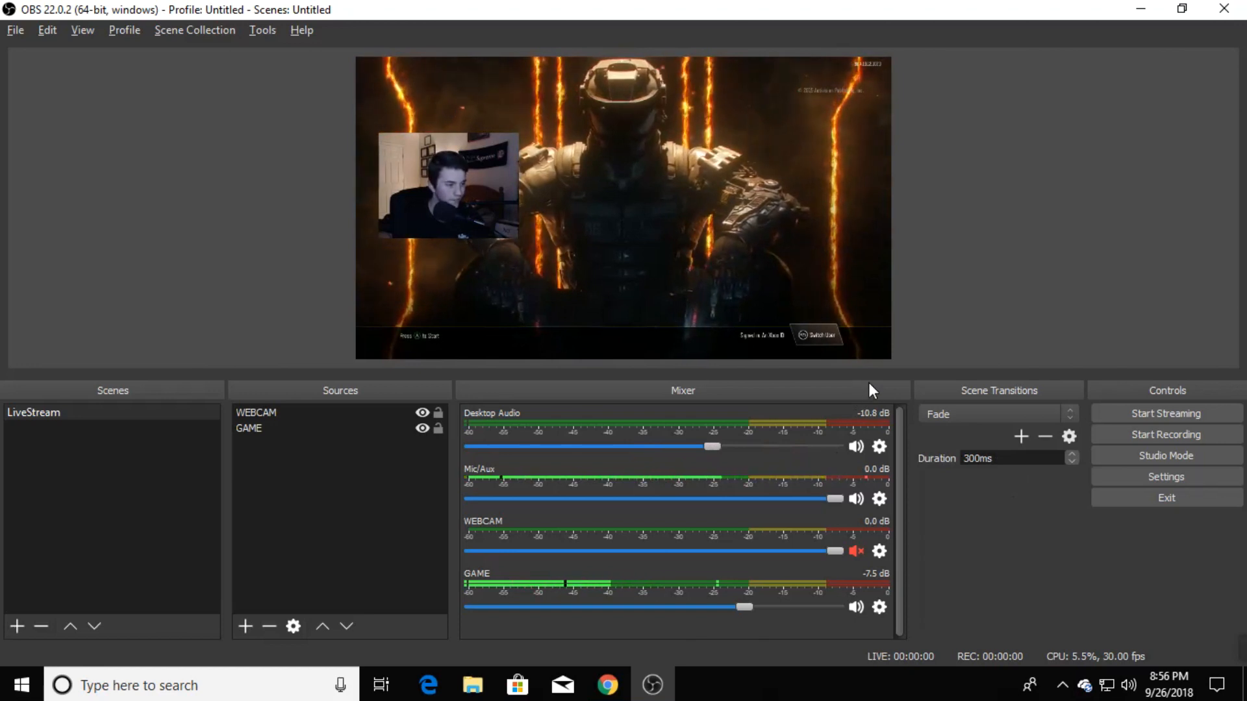
drag(879, 376, 879, 469)
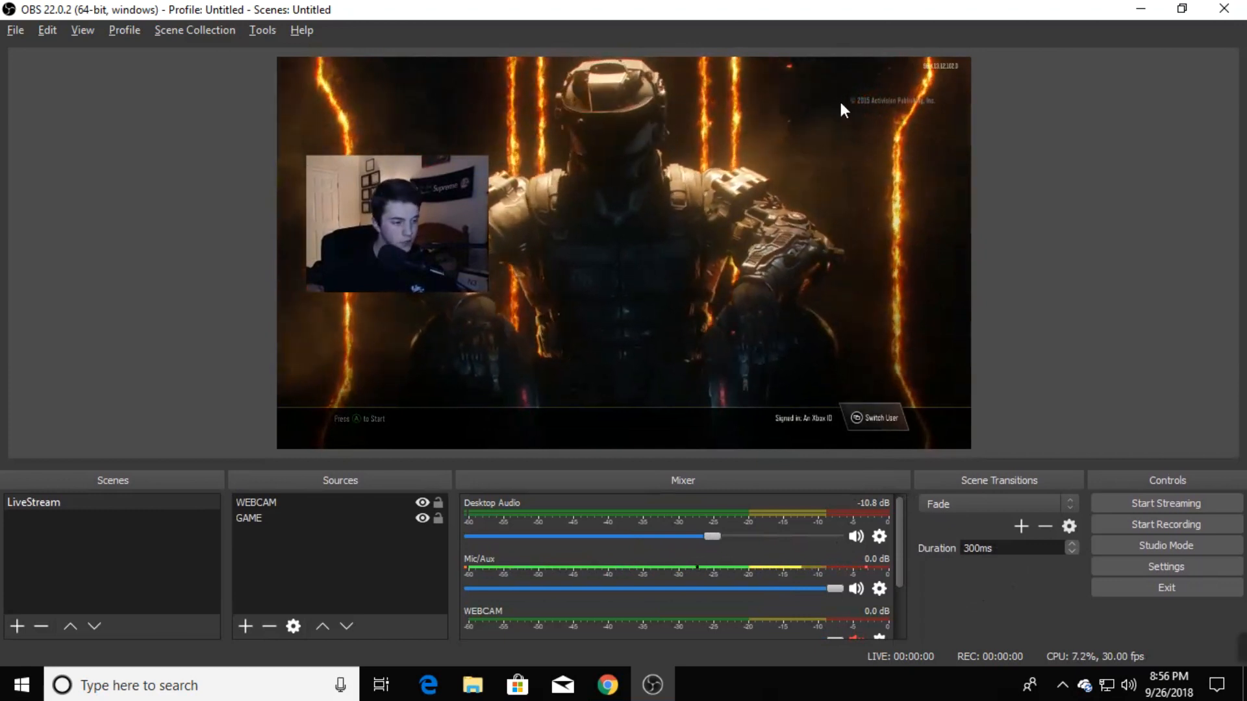
Step: Start streaming and switch to Chrome to check the live broadcast on the Mixer channel page
click(1206, 501)
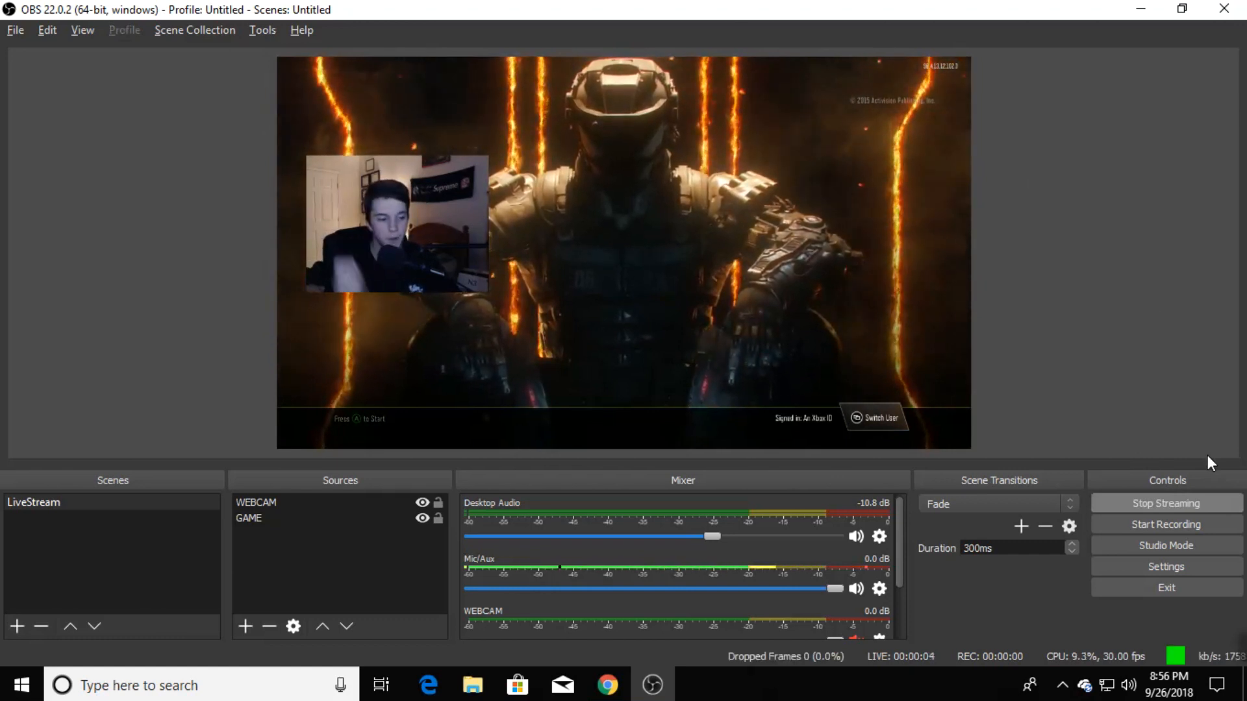
click(610, 698)
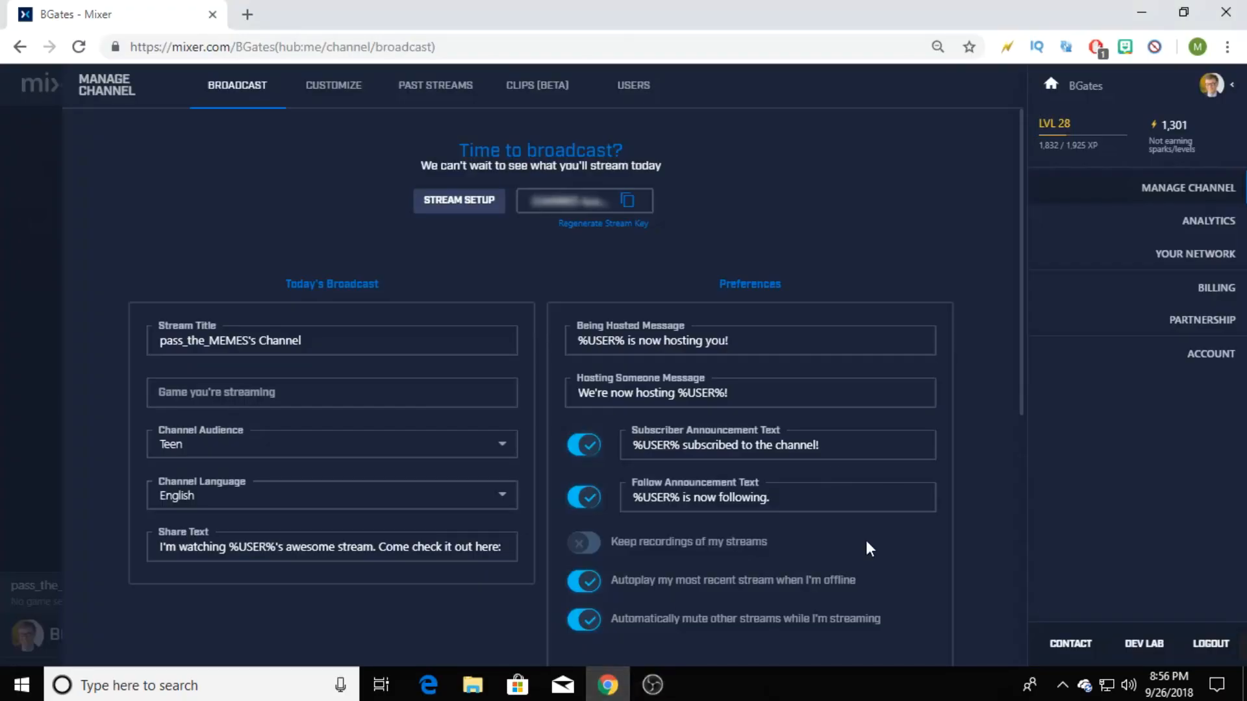
click(3, 233)
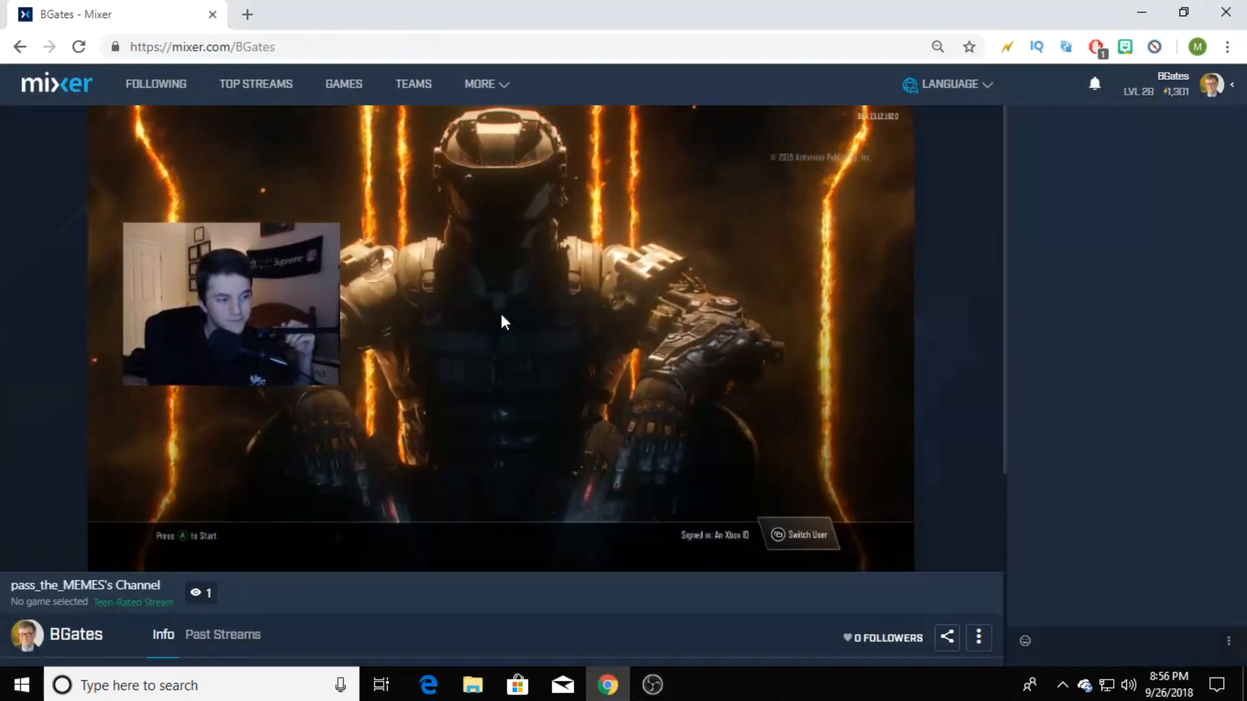
scroll(388, 291, down, 1)
scroll(512, 341, up, 1)
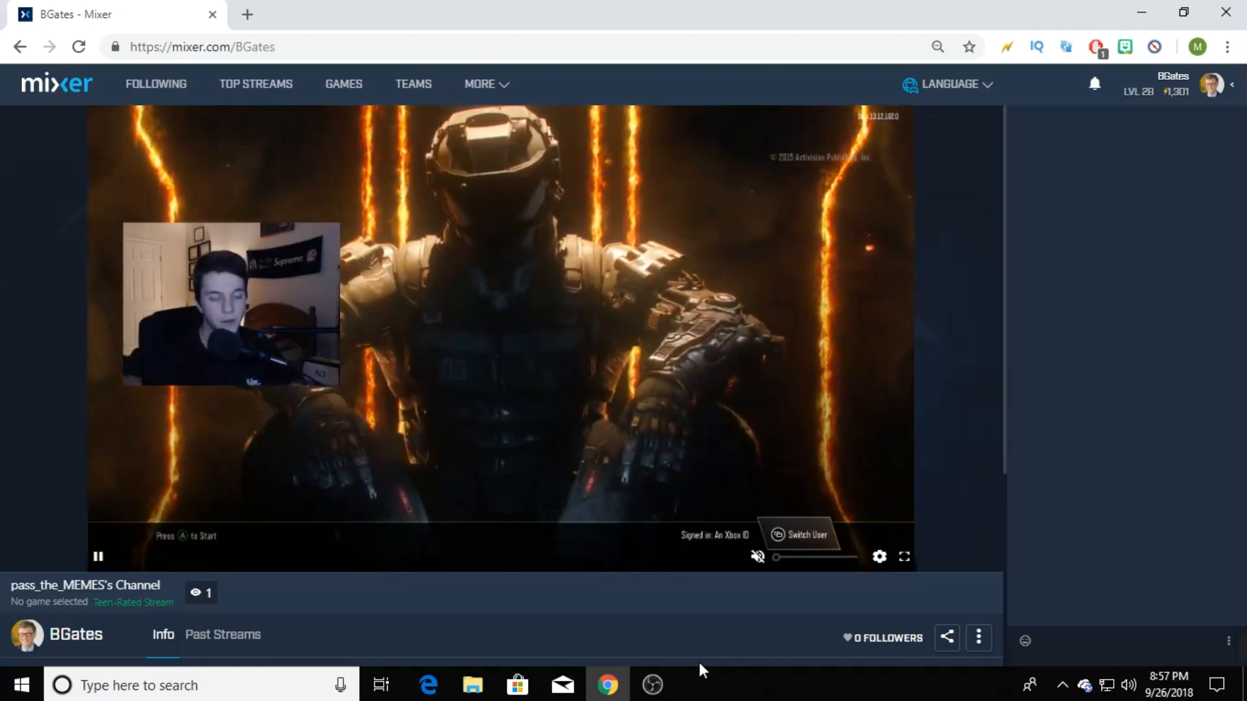
Step: Switch back to OBS Studio and stop the stream
click(652, 685)
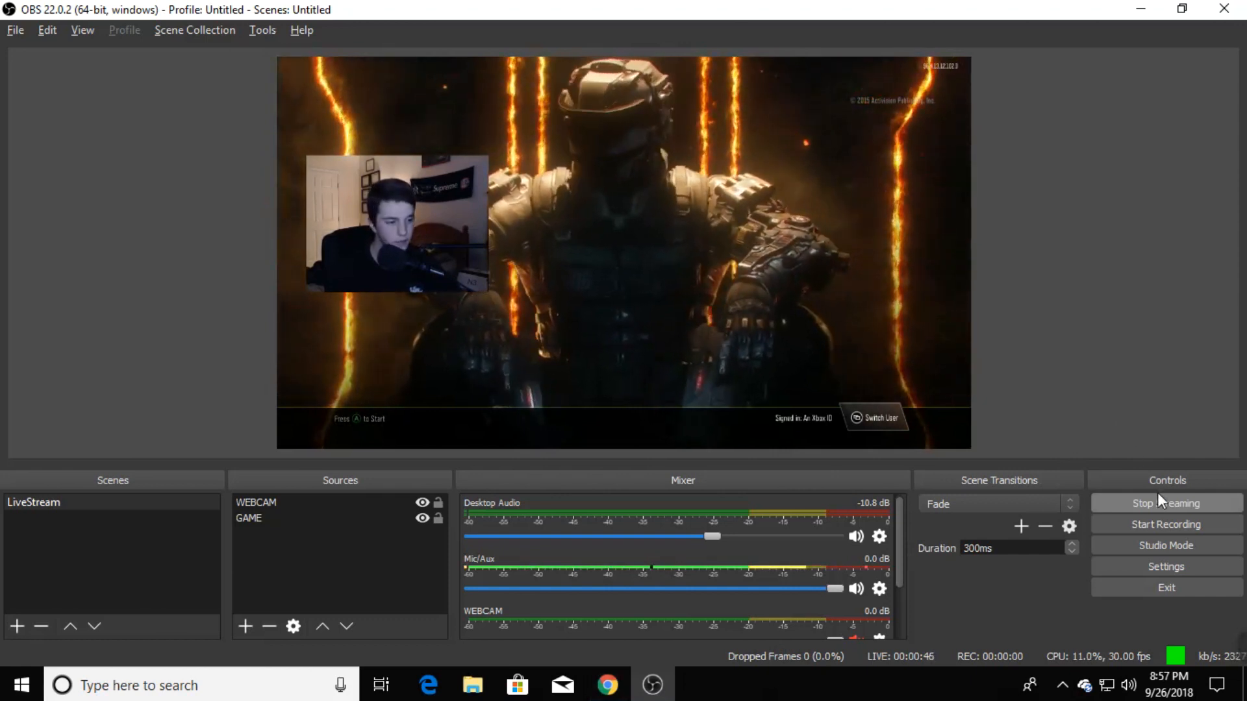
click(1128, 507)
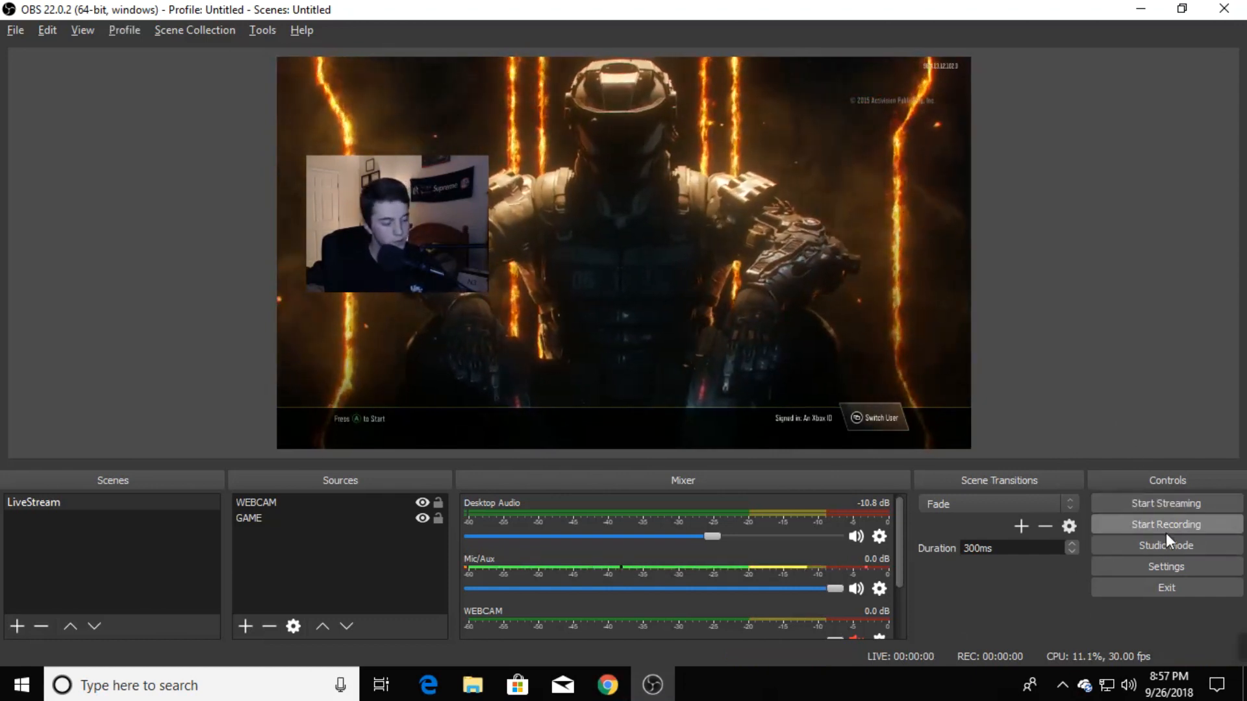